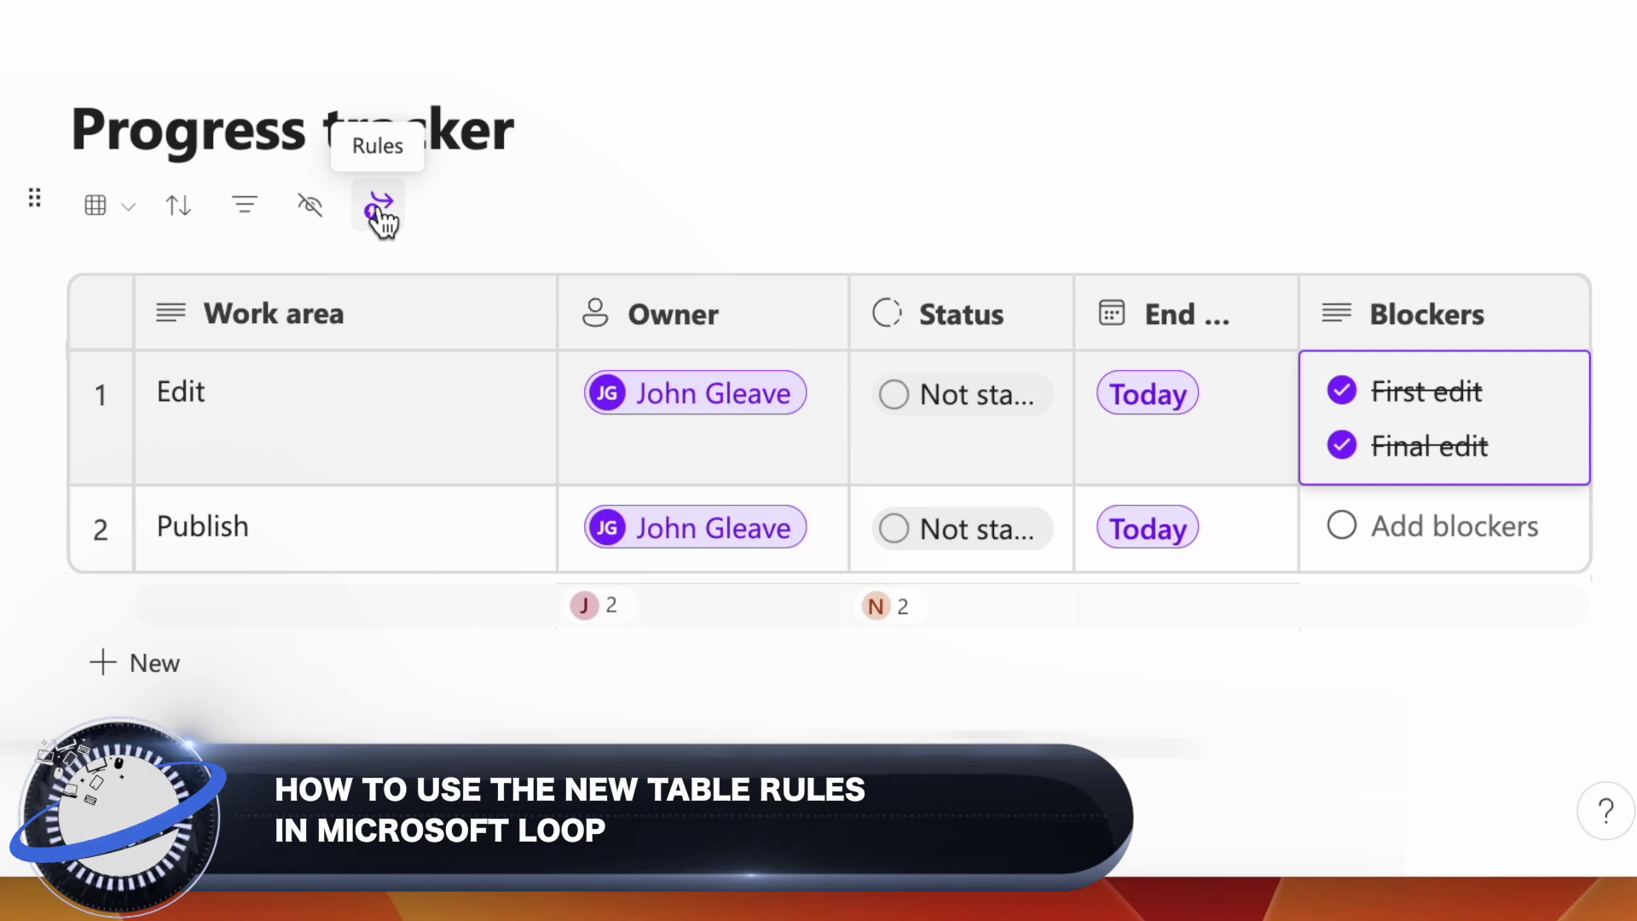
# Step: Start a Progress tracker rule triggered when Status equals Completed, and list its automation actions
pyautogui.click(380, 220)
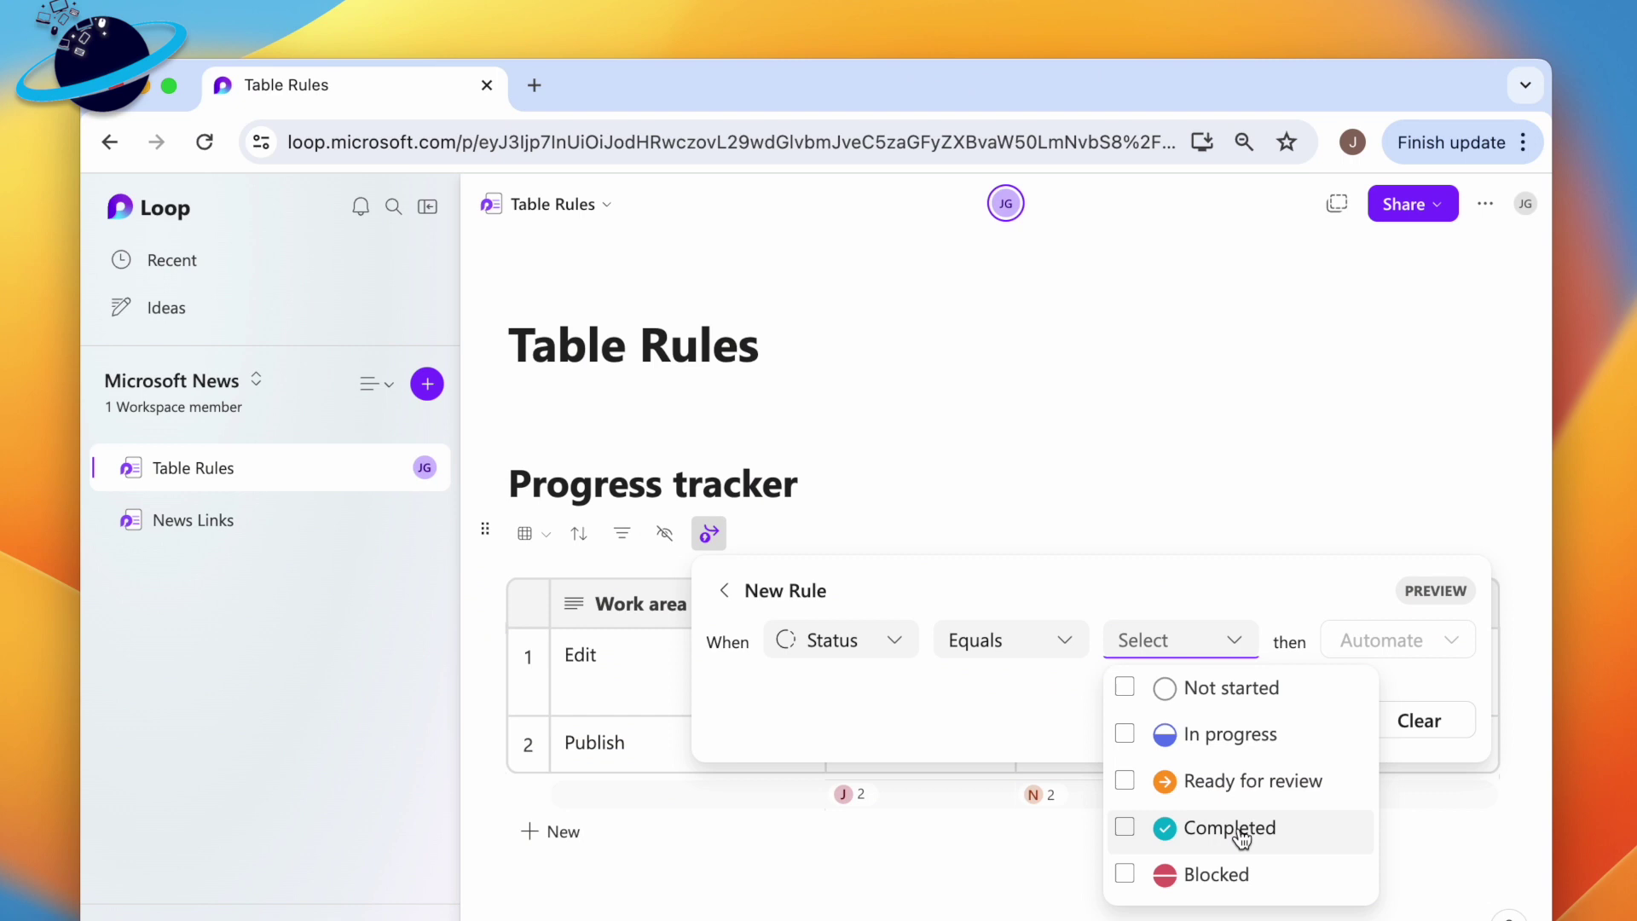
pyautogui.click(1241, 839)
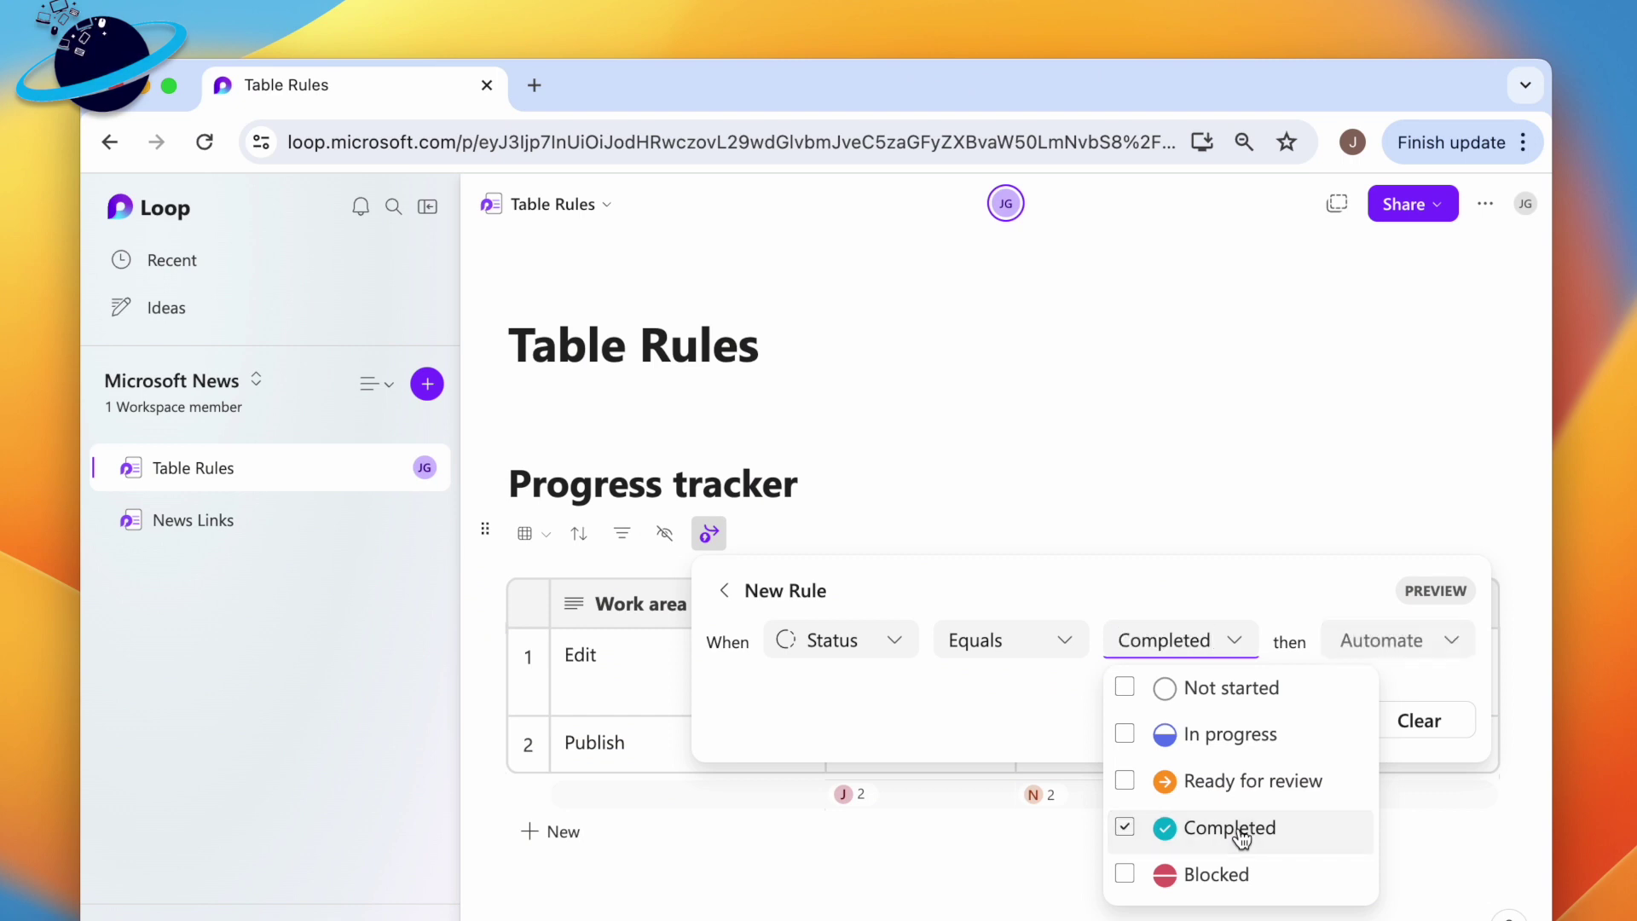
pyautogui.click(1453, 643)
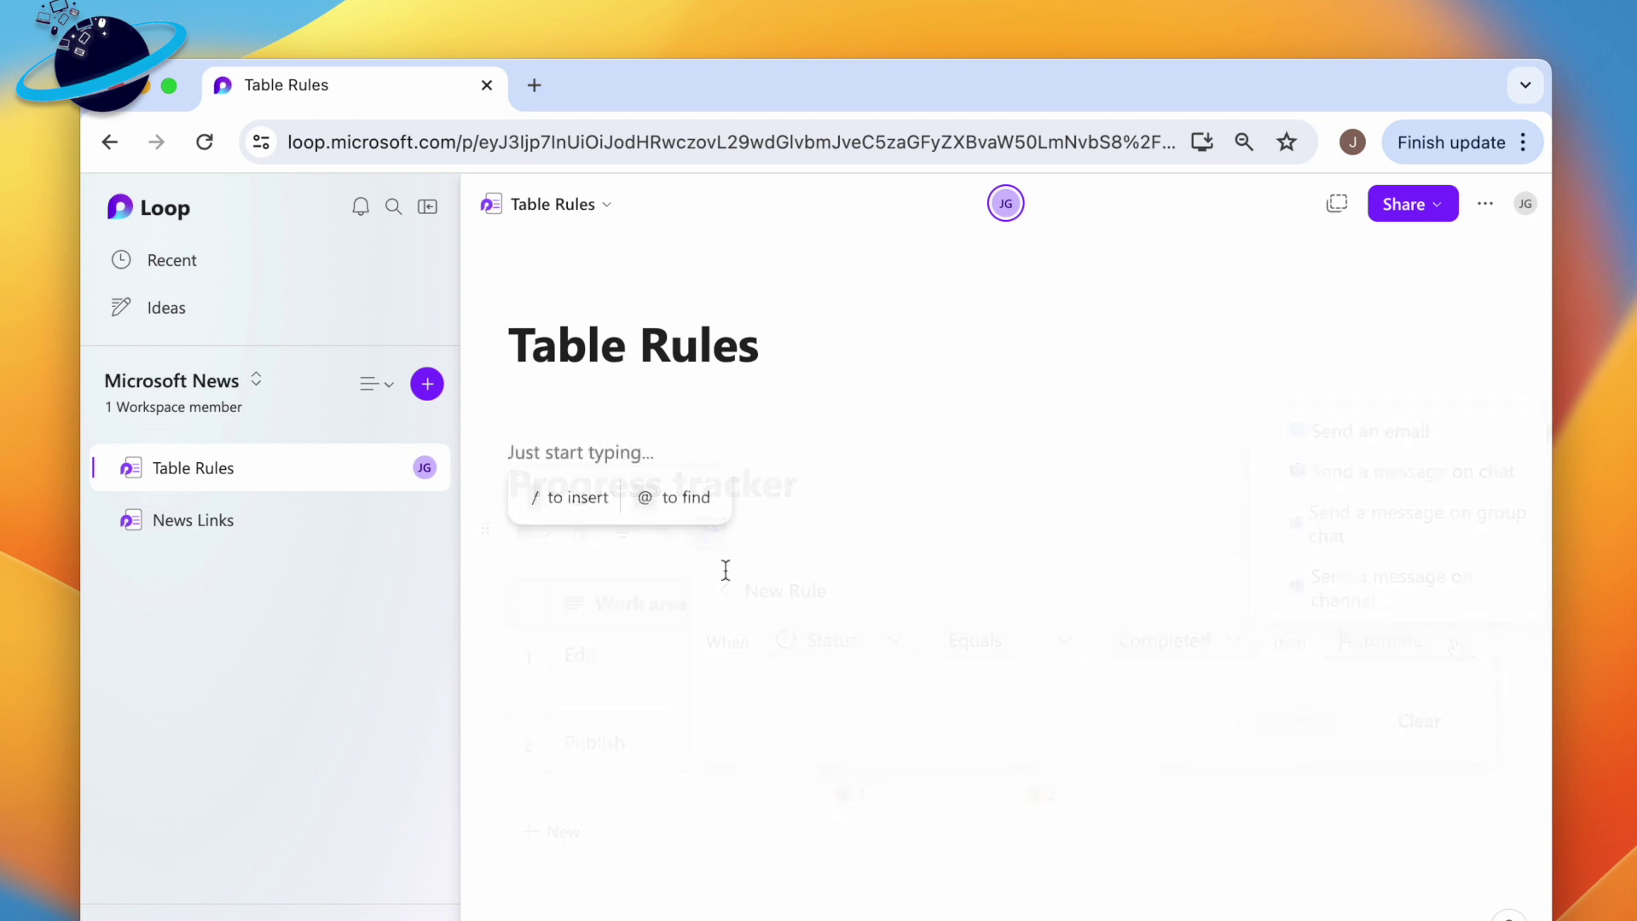
# Step: Insert a Progress tracker table with Work area rows Edit and Publish
pyautogui.write('/')
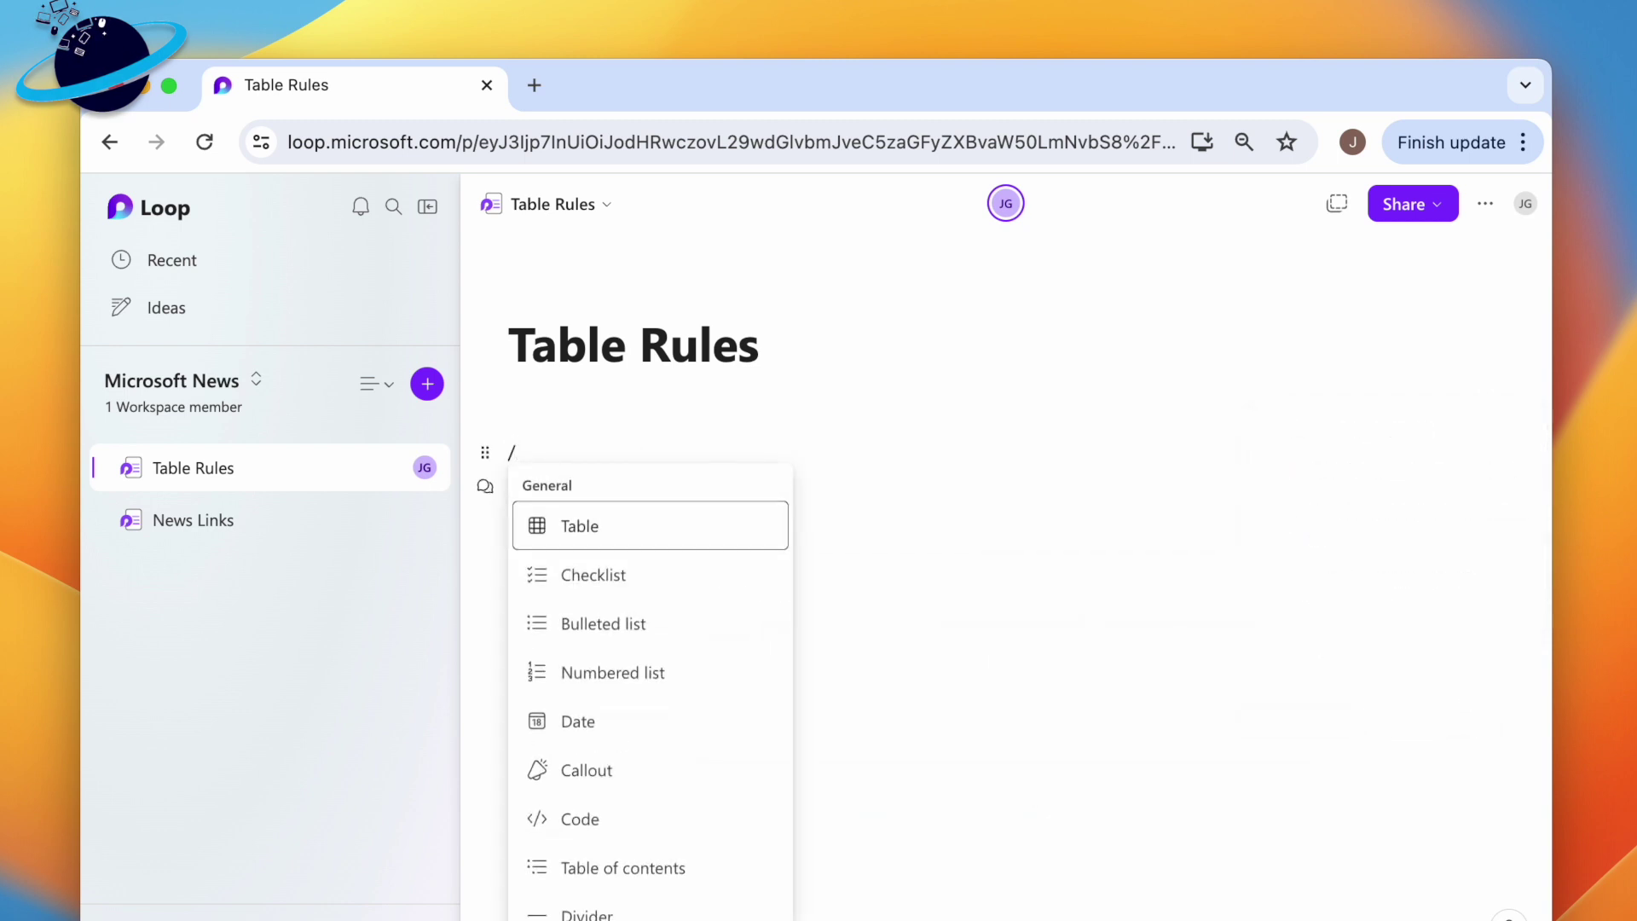
pyautogui.scroll(-5, 758, 695)
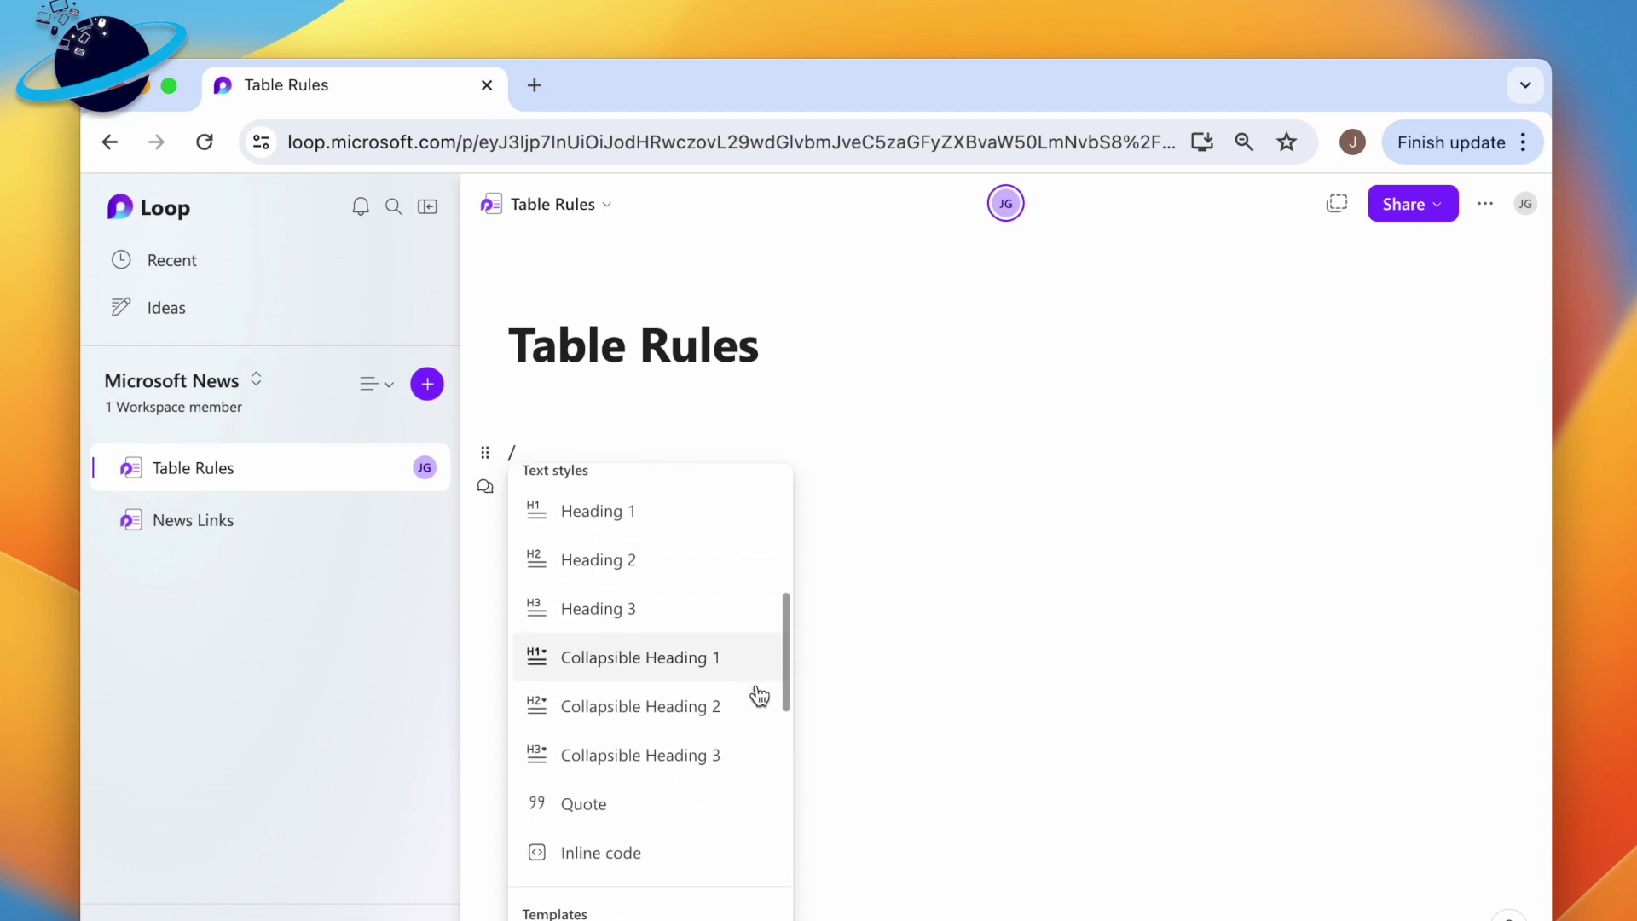
pyautogui.scroll(-4, 757, 695)
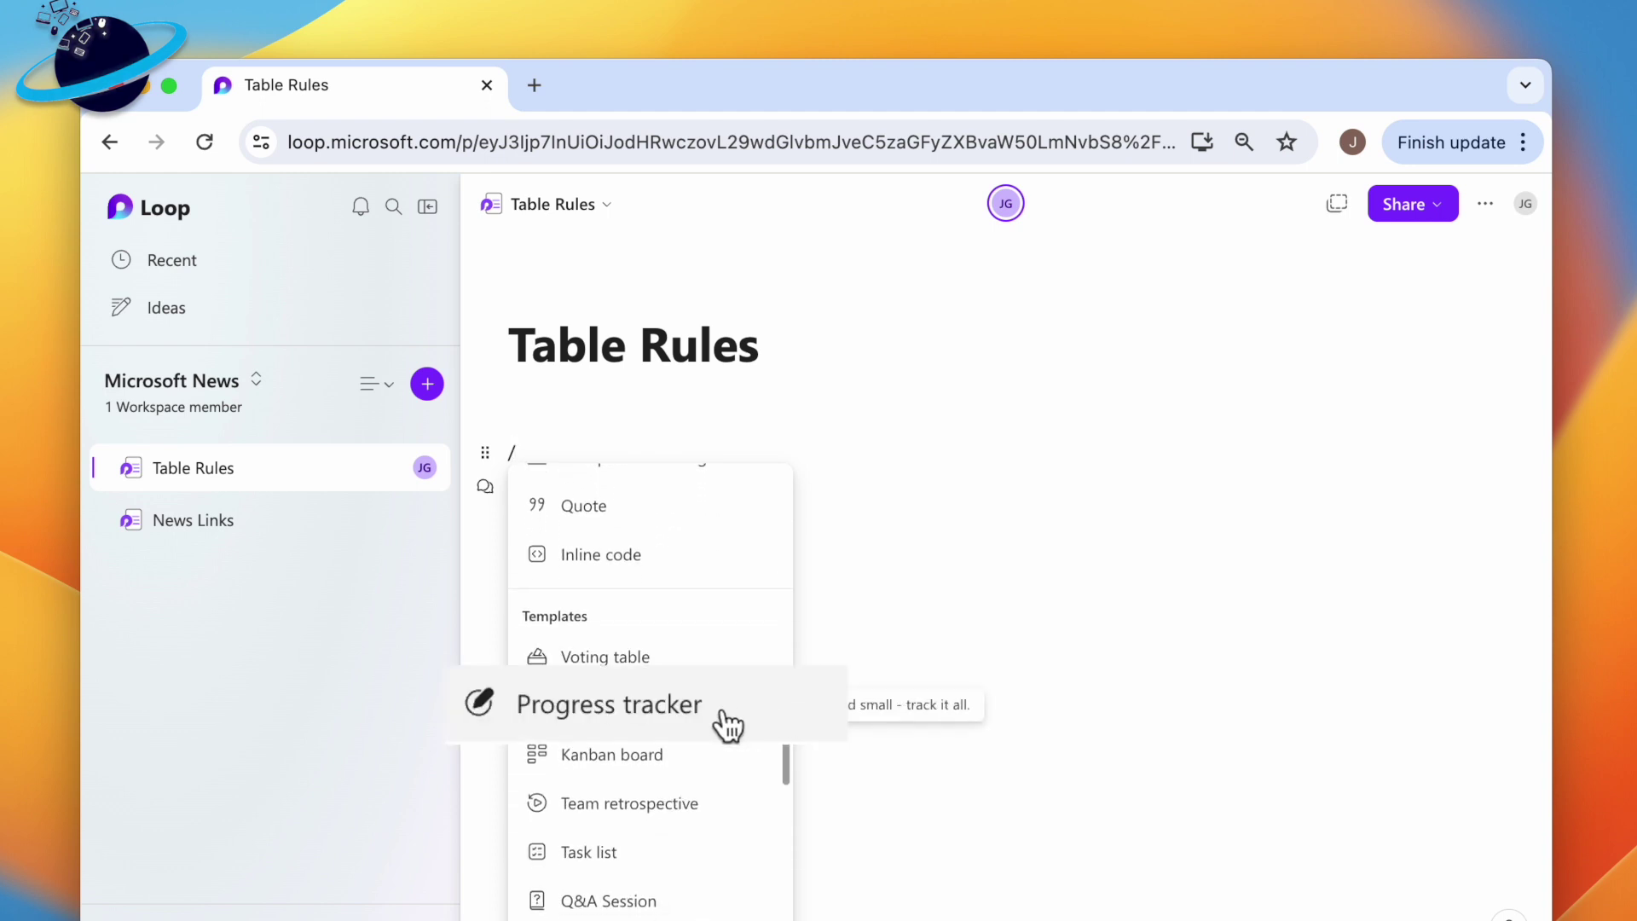
pyautogui.click(722, 714)
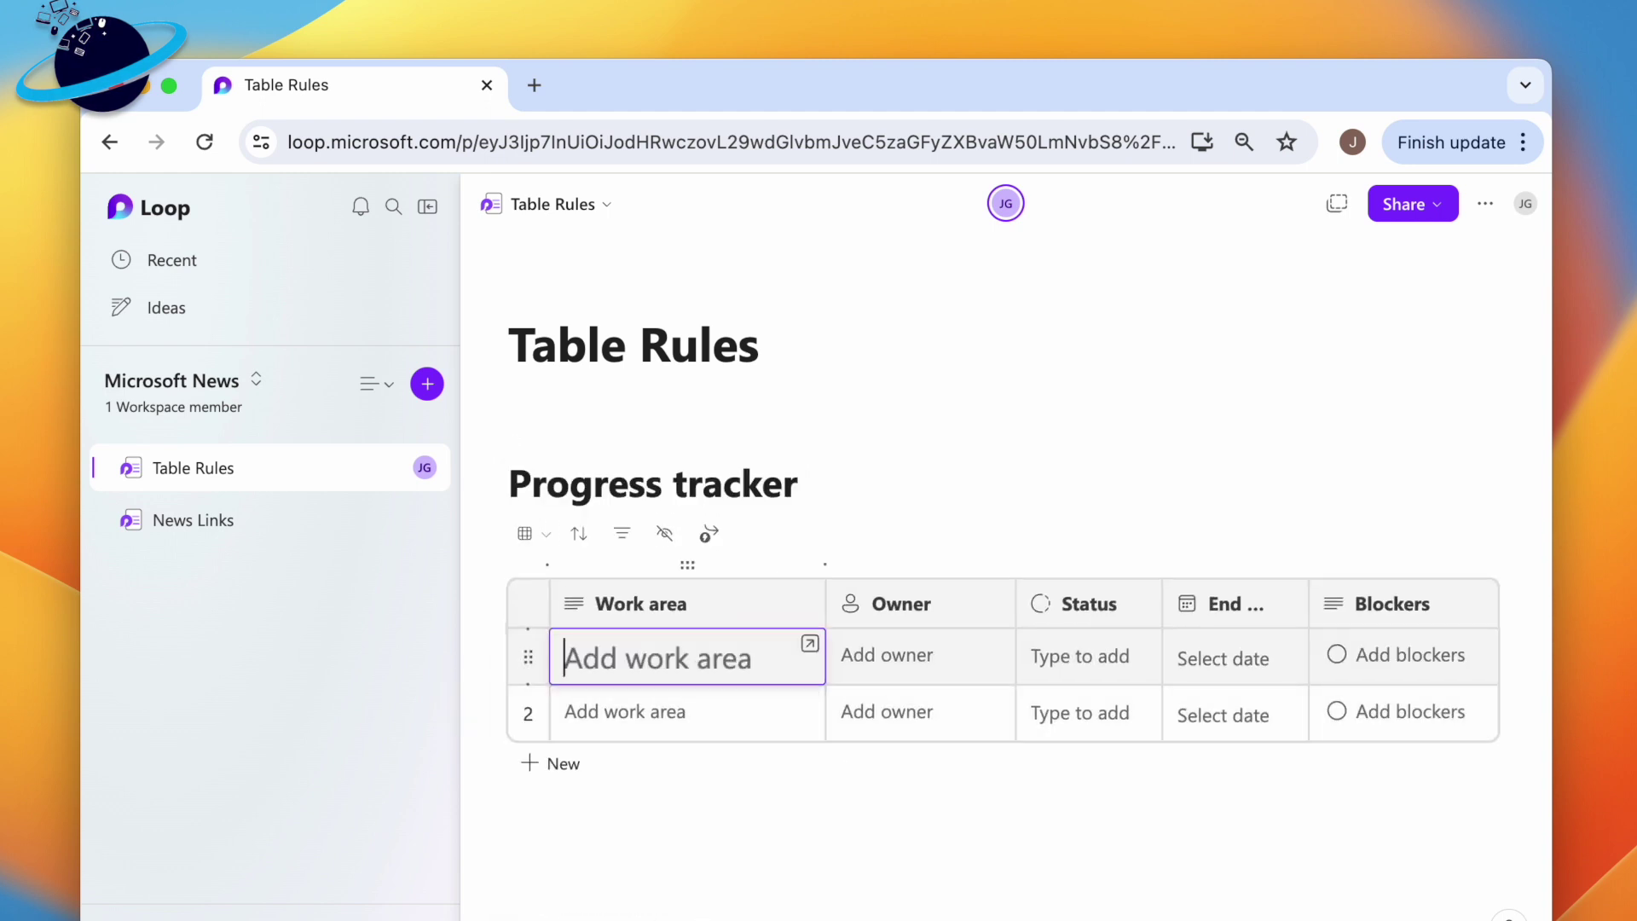
pyautogui.write('Edit')
pyautogui.press('Return')
pyautogui.write('Publish')
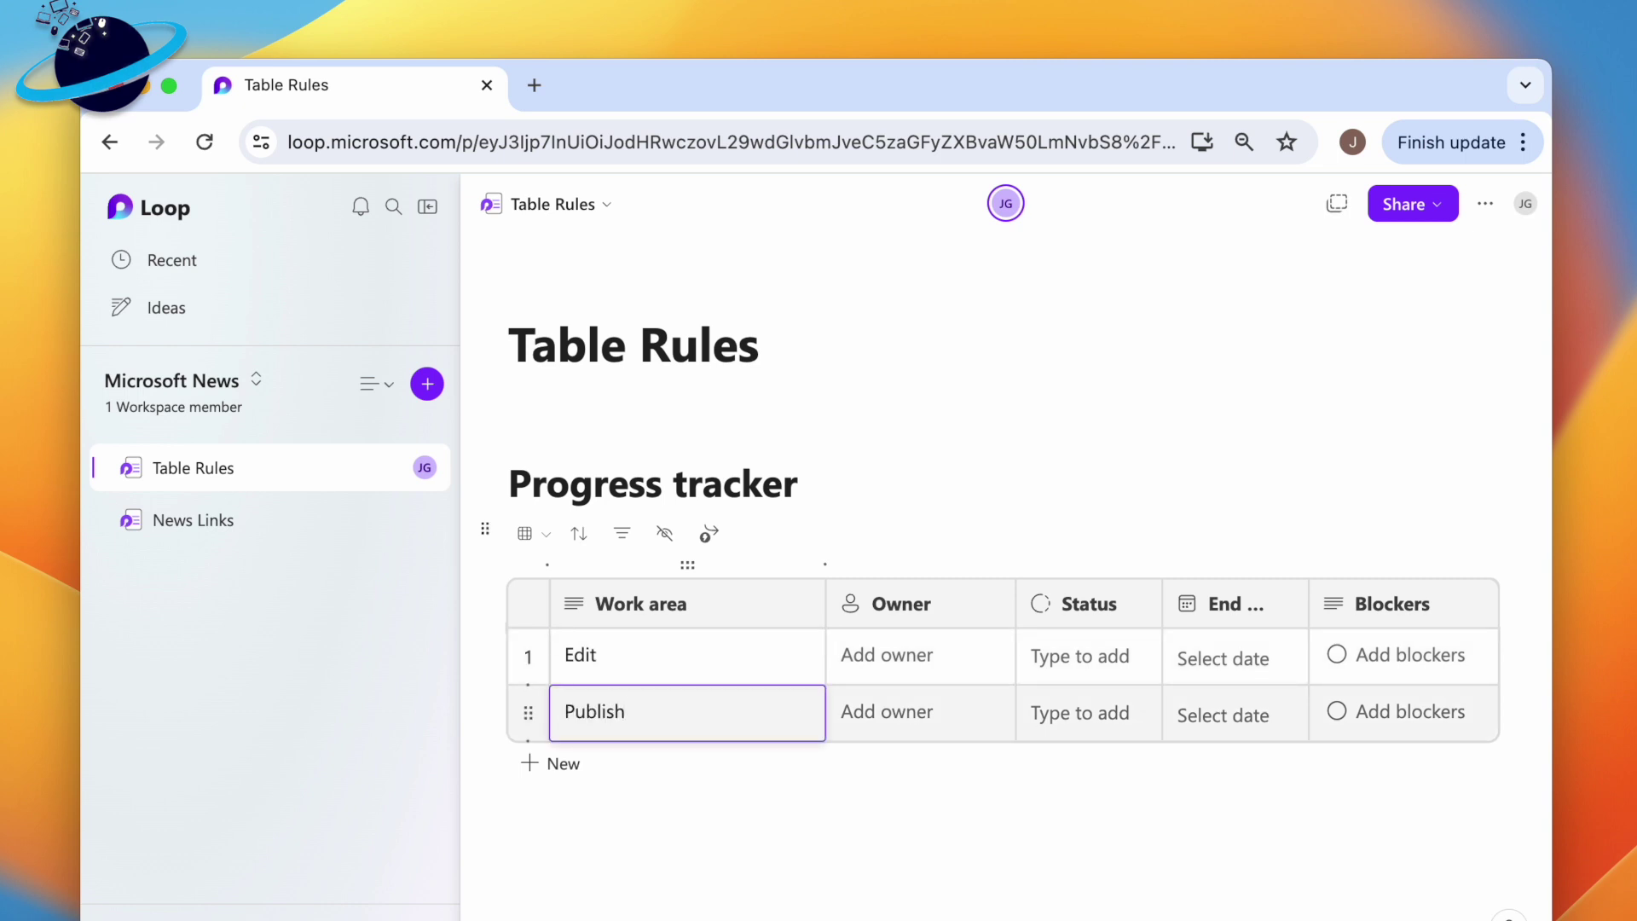
# Step: Assign the same owner to Edit and Publish and mark both Not started
pyautogui.click(925, 658)
pyautogui.click(958, 542)
pyautogui.press('Down')
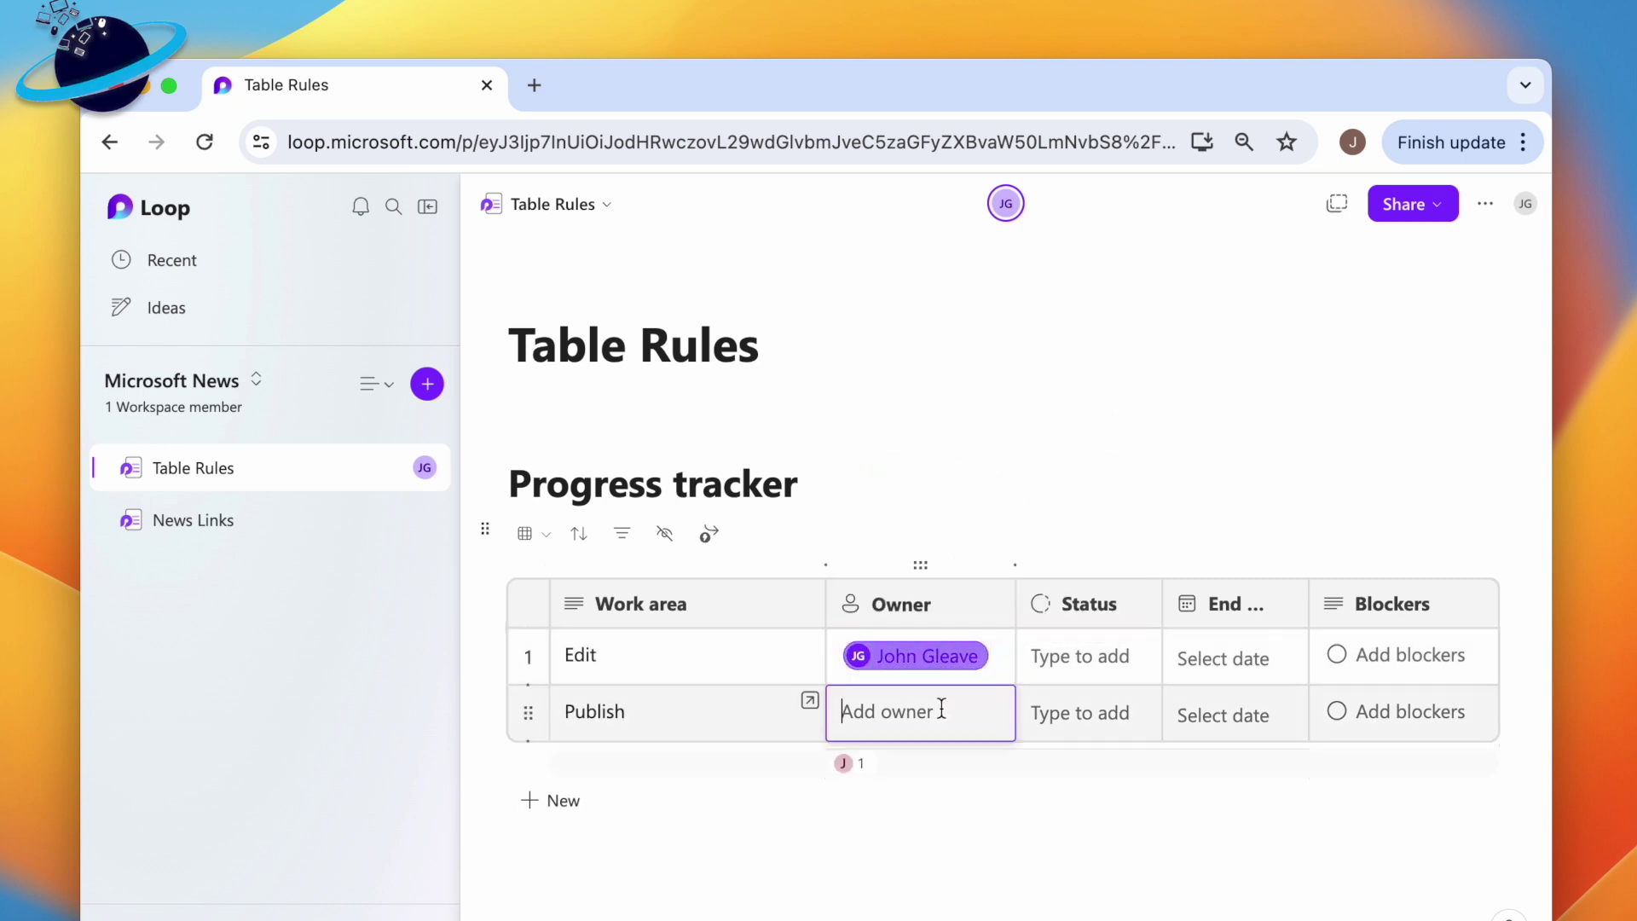
pyautogui.click(958, 542)
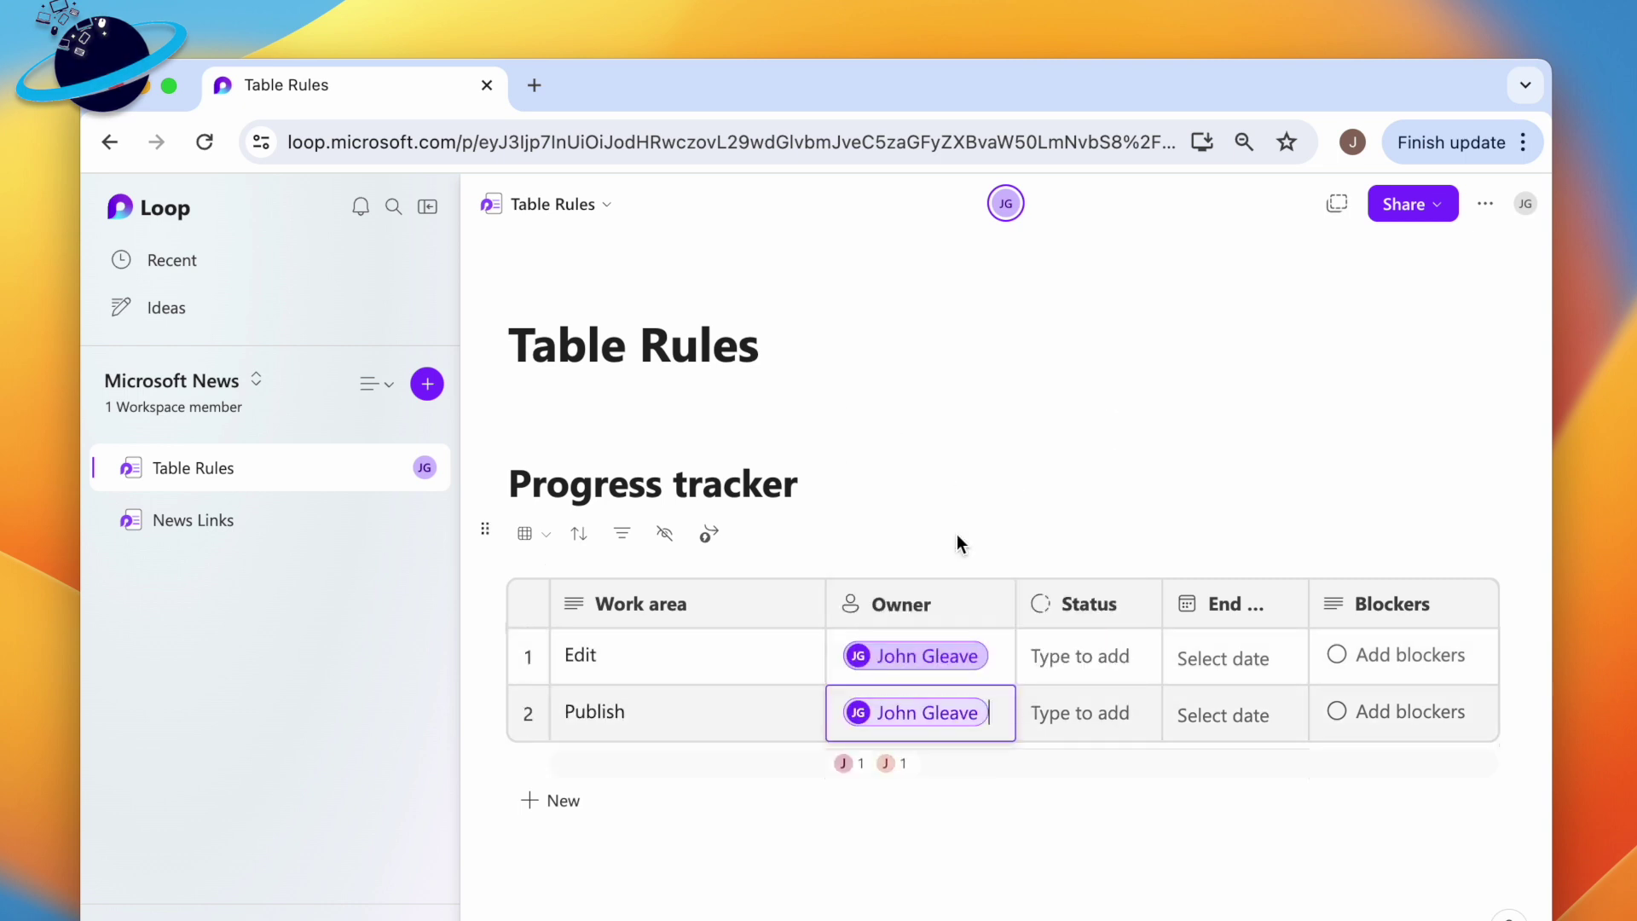
pyautogui.click(1100, 657)
pyautogui.click(1124, 367)
pyautogui.click(1093, 712)
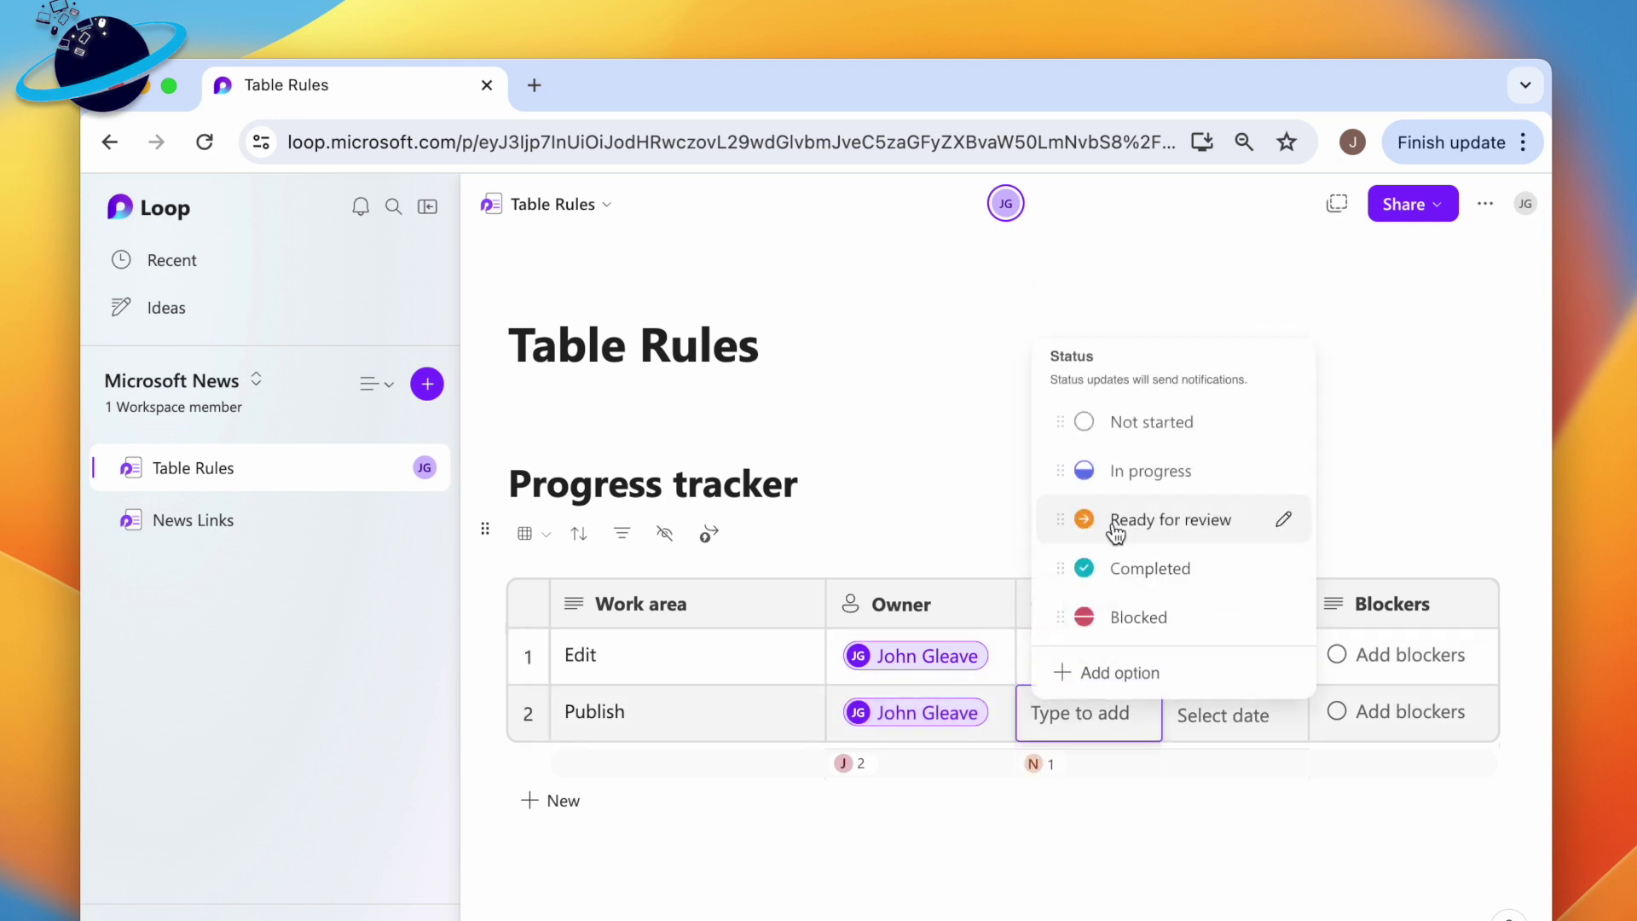
pyautogui.click(1124, 424)
# Step: Set the end date of both Edit and Publish to today
pyautogui.click(1221, 663)
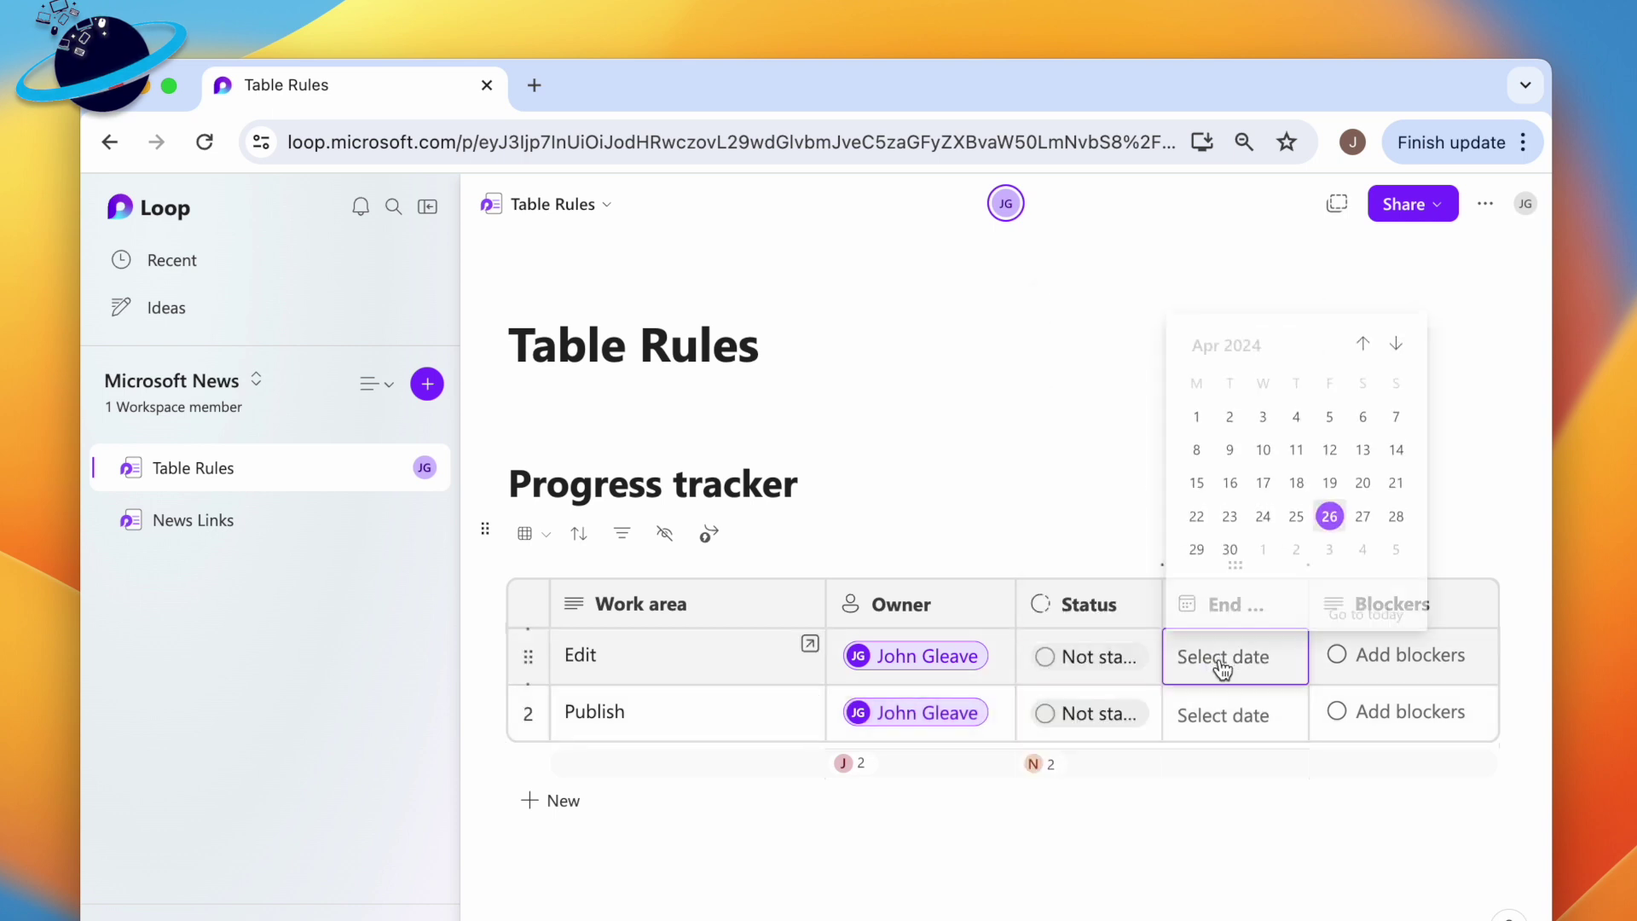
pyautogui.click(1329, 516)
pyautogui.click(1239, 715)
pyautogui.click(1330, 568)
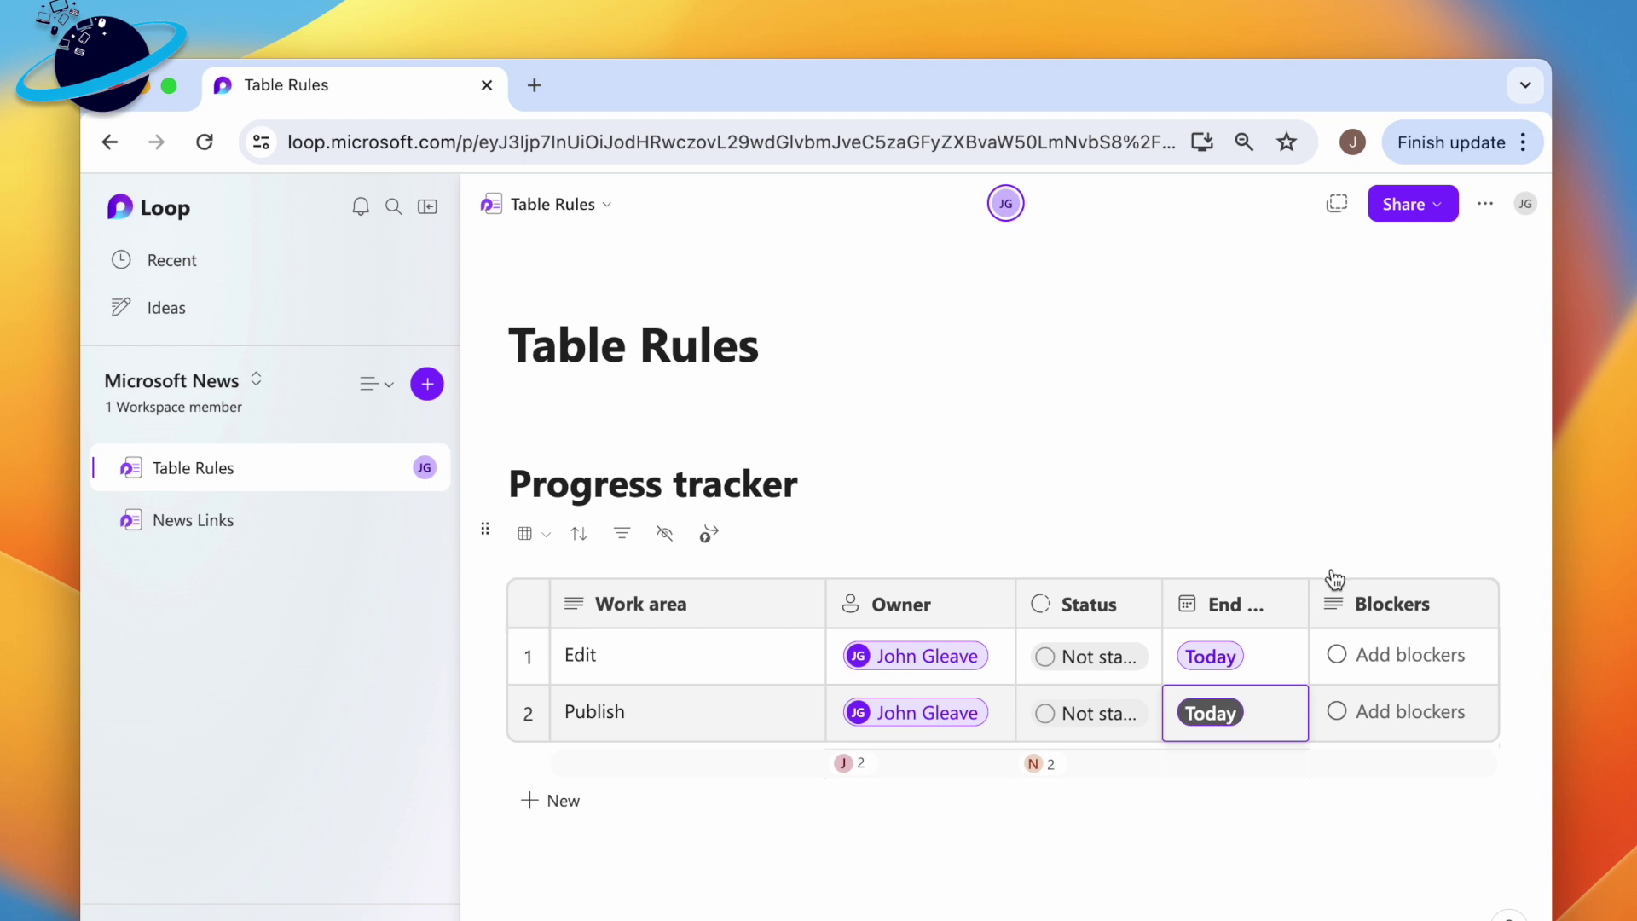
# Step: Add blockers 'First edit' and 'Final edit' to the Edit row and tick both off
pyautogui.click(1393, 658)
pyautogui.write('First edit')
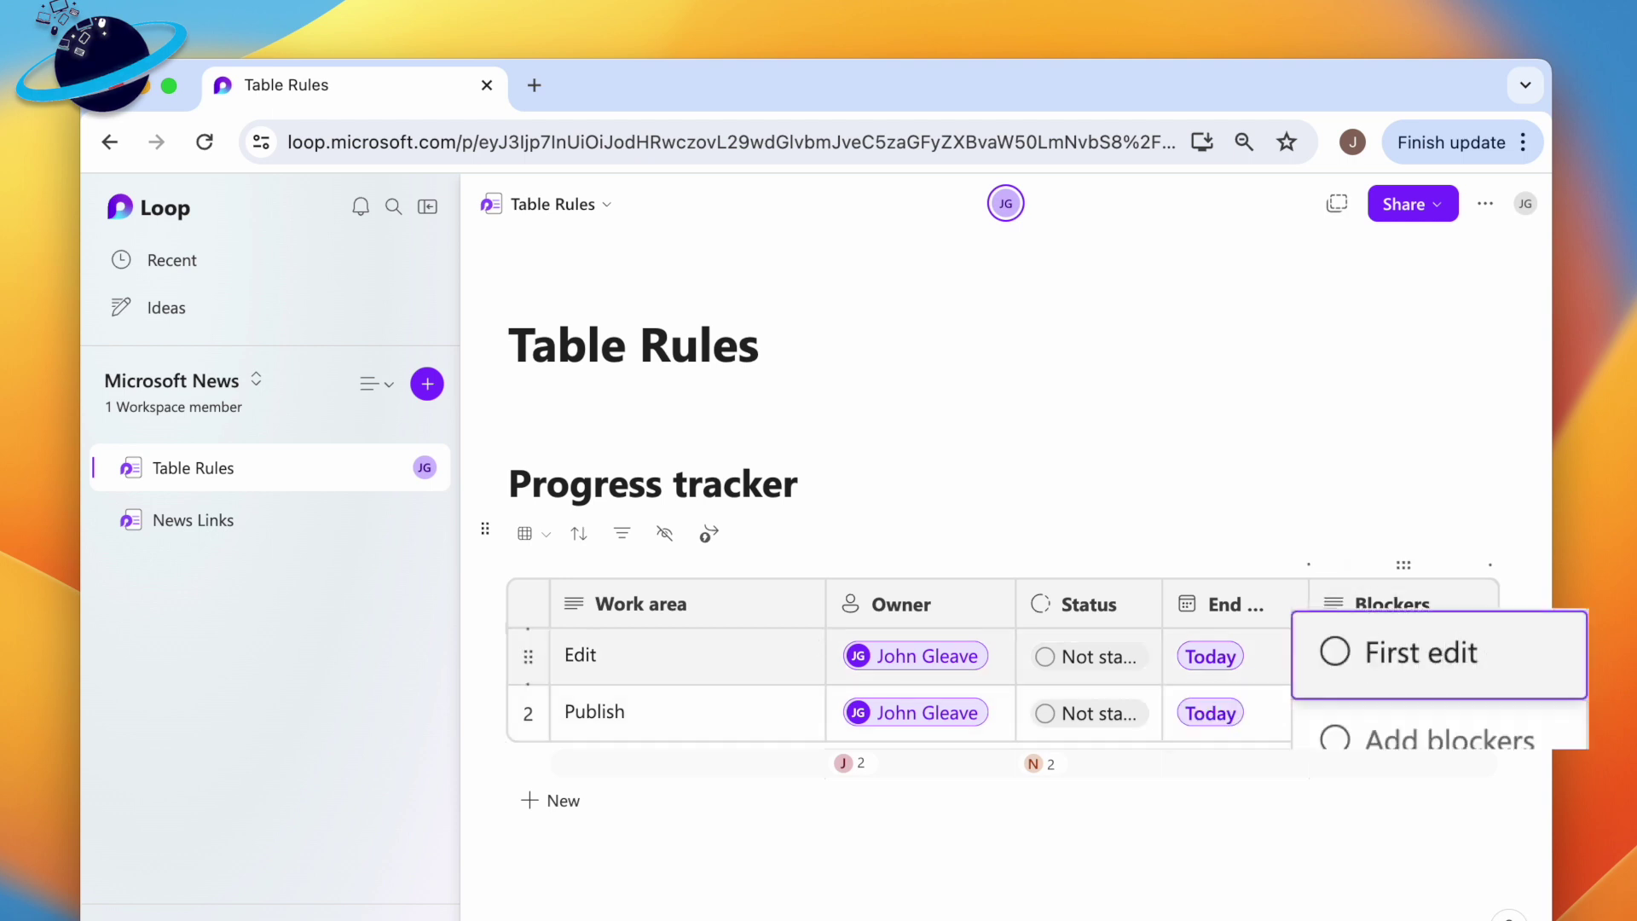
pyautogui.press('Return')
pyautogui.write('Final edit')
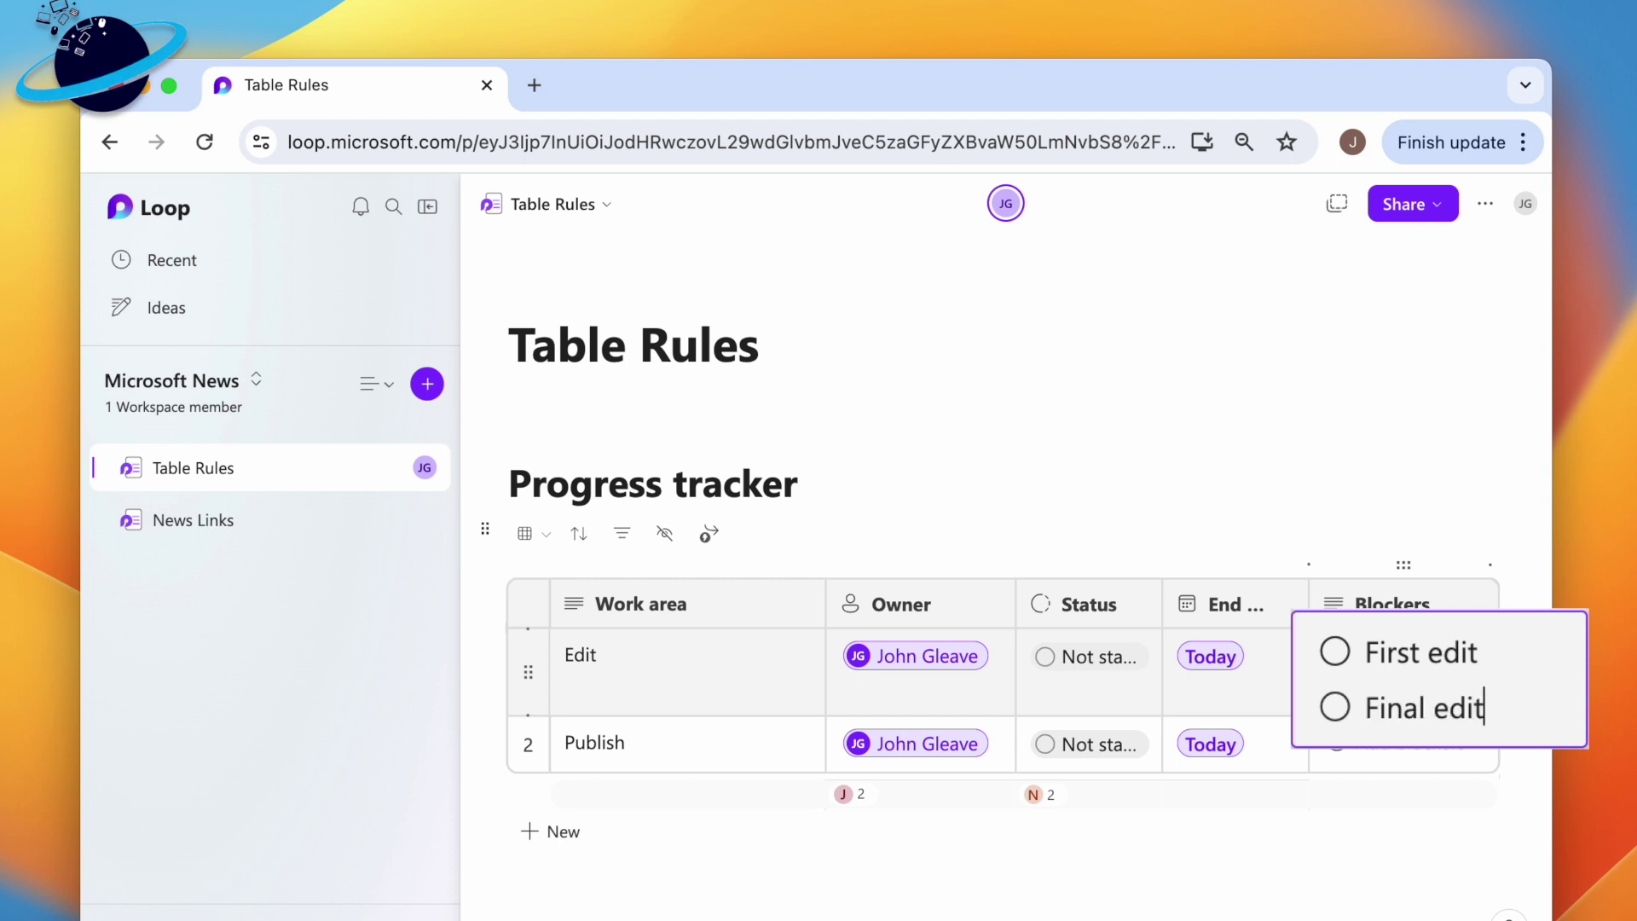
pyautogui.click(1336, 652)
pyautogui.click(1336, 707)
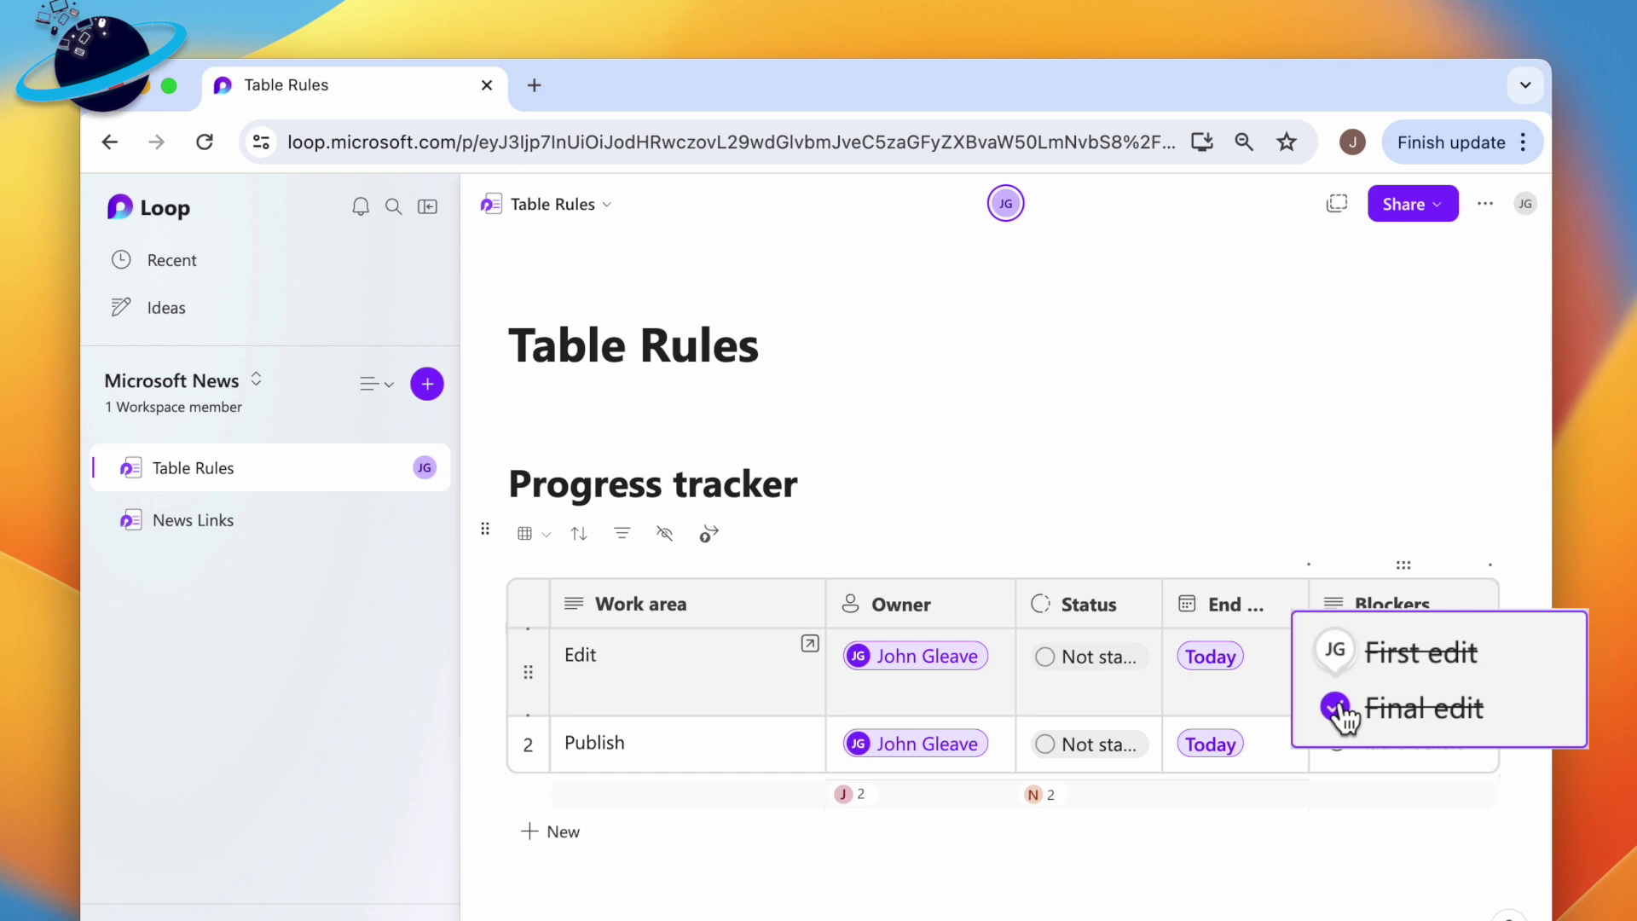
pyautogui.press('Escape')
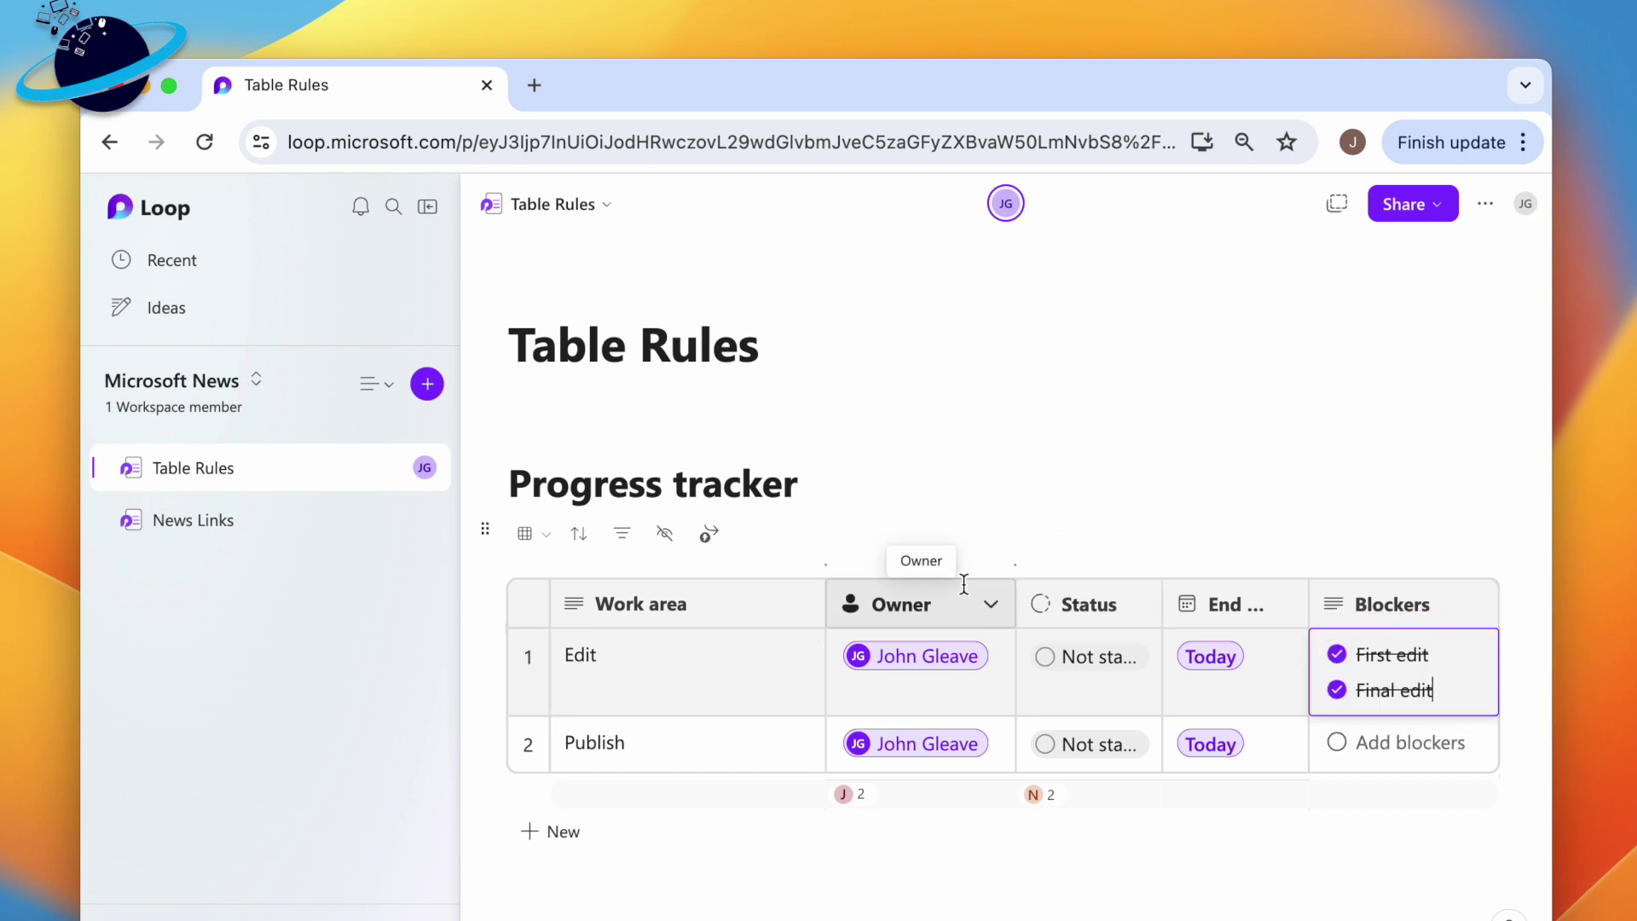
# Step: Build a new rule with When Status, Equals, Completed and the Send an email action
pyautogui.click(699, 539)
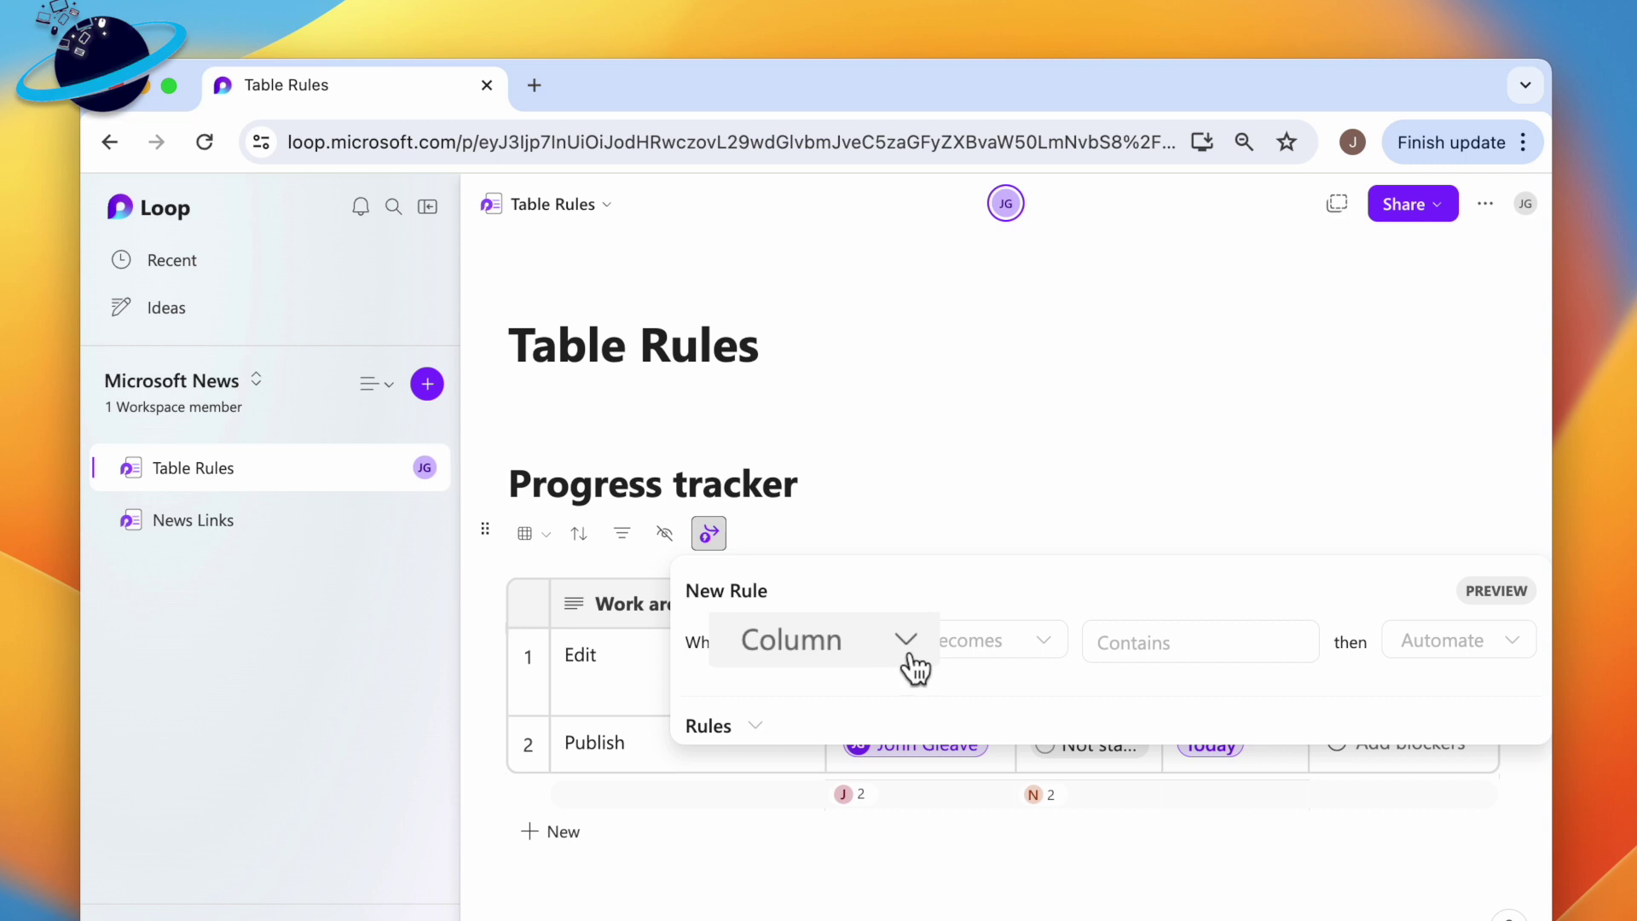
pyautogui.click(878, 655)
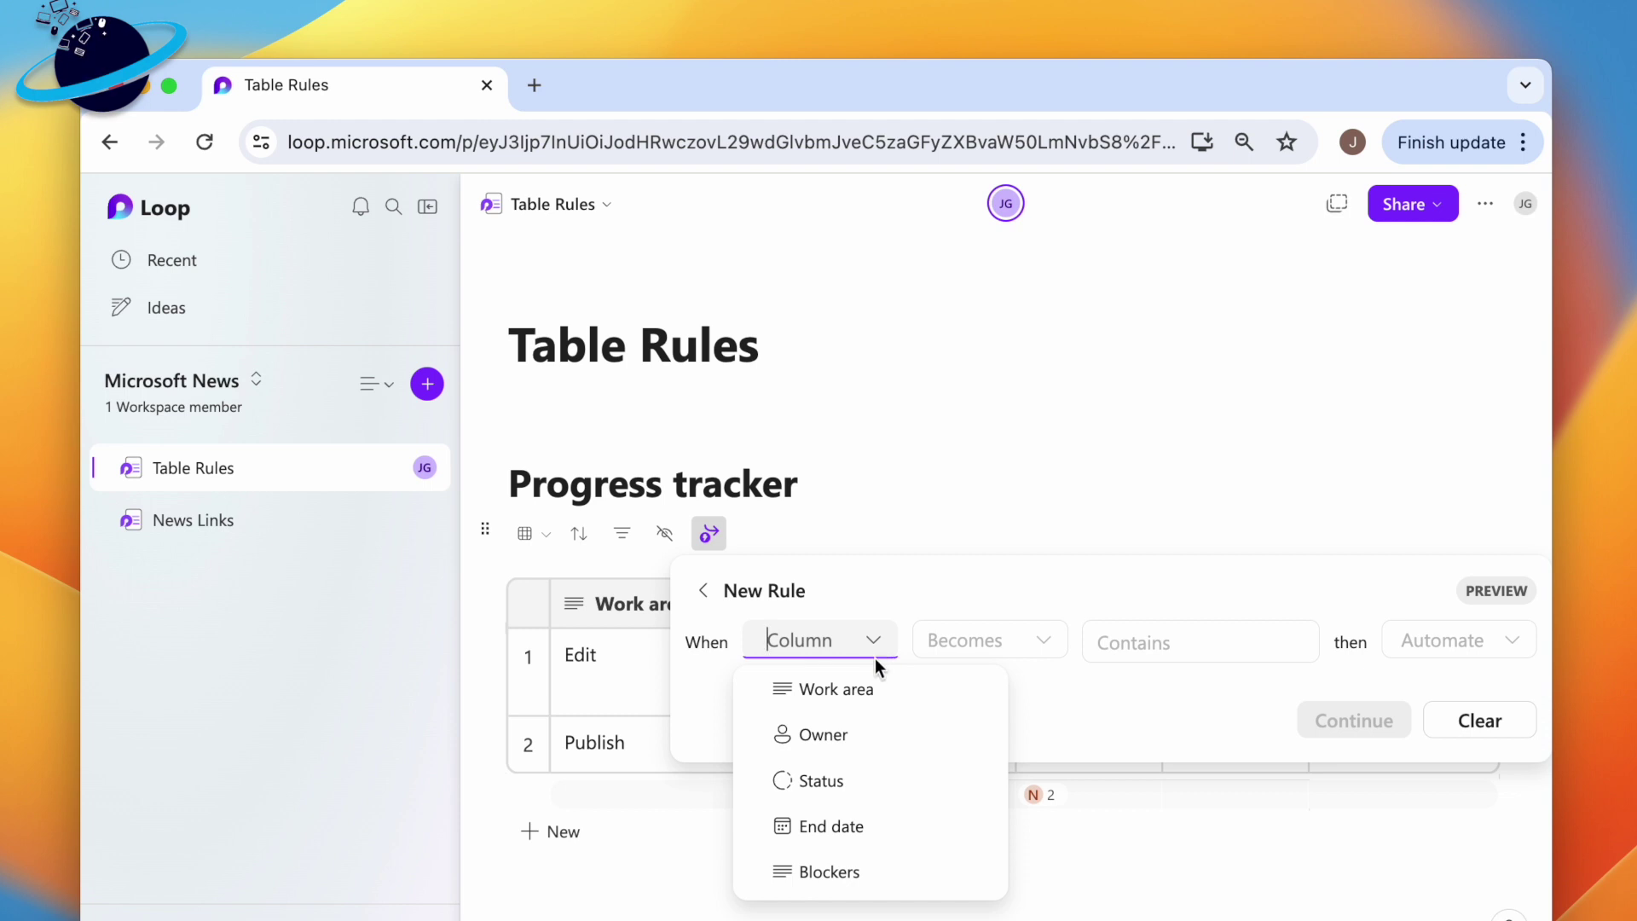
pyautogui.click(839, 789)
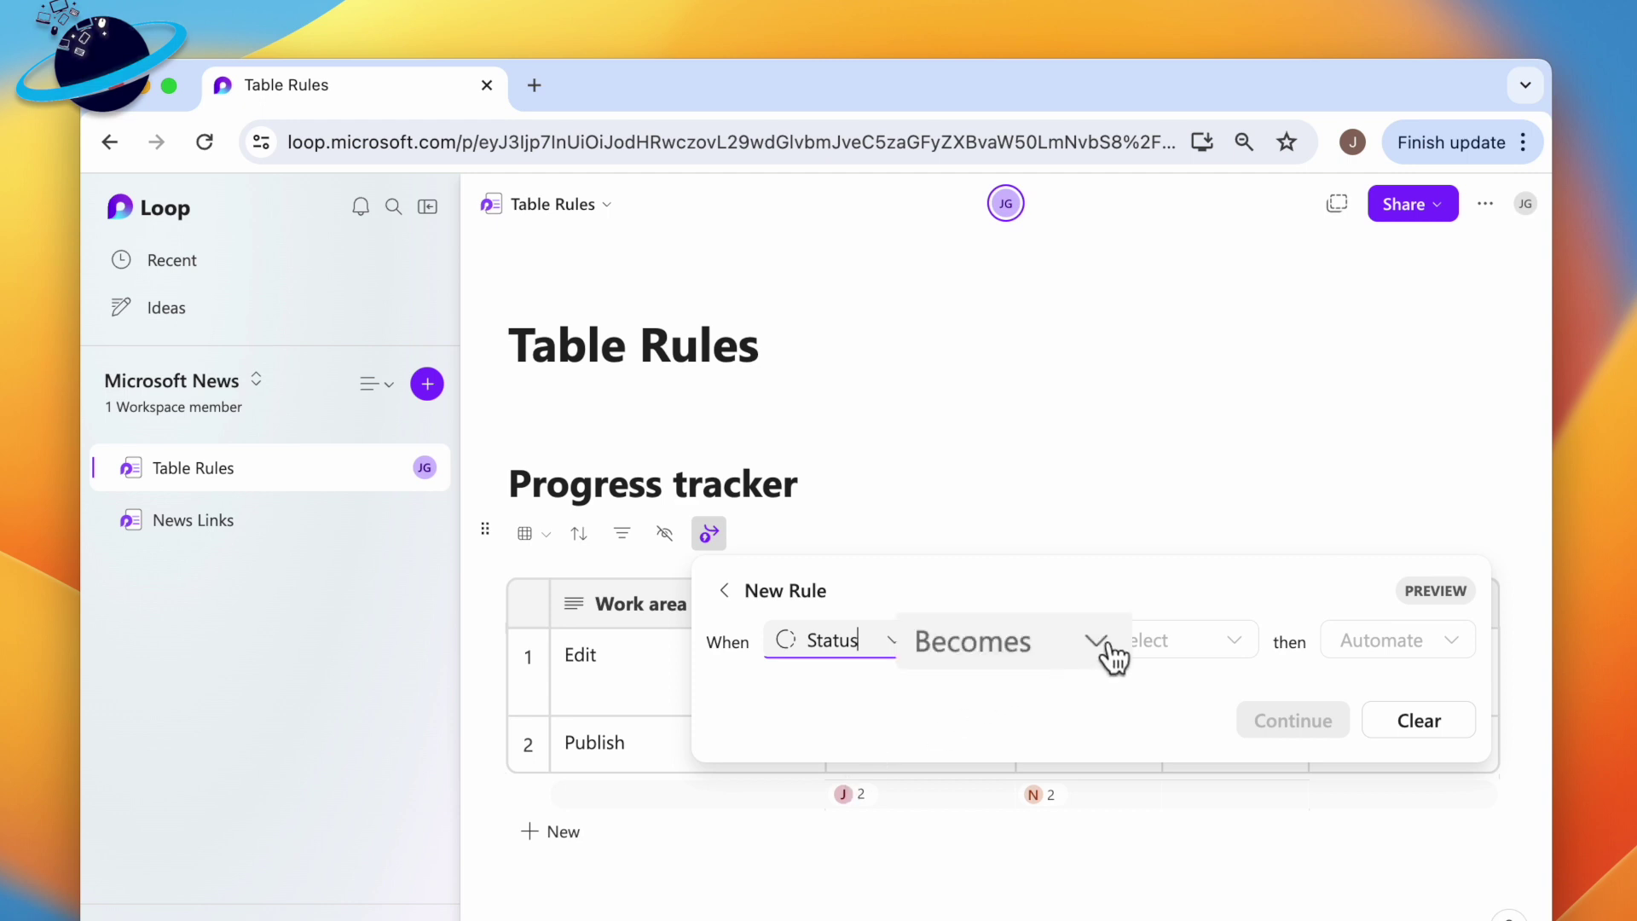
pyautogui.click(1073, 647)
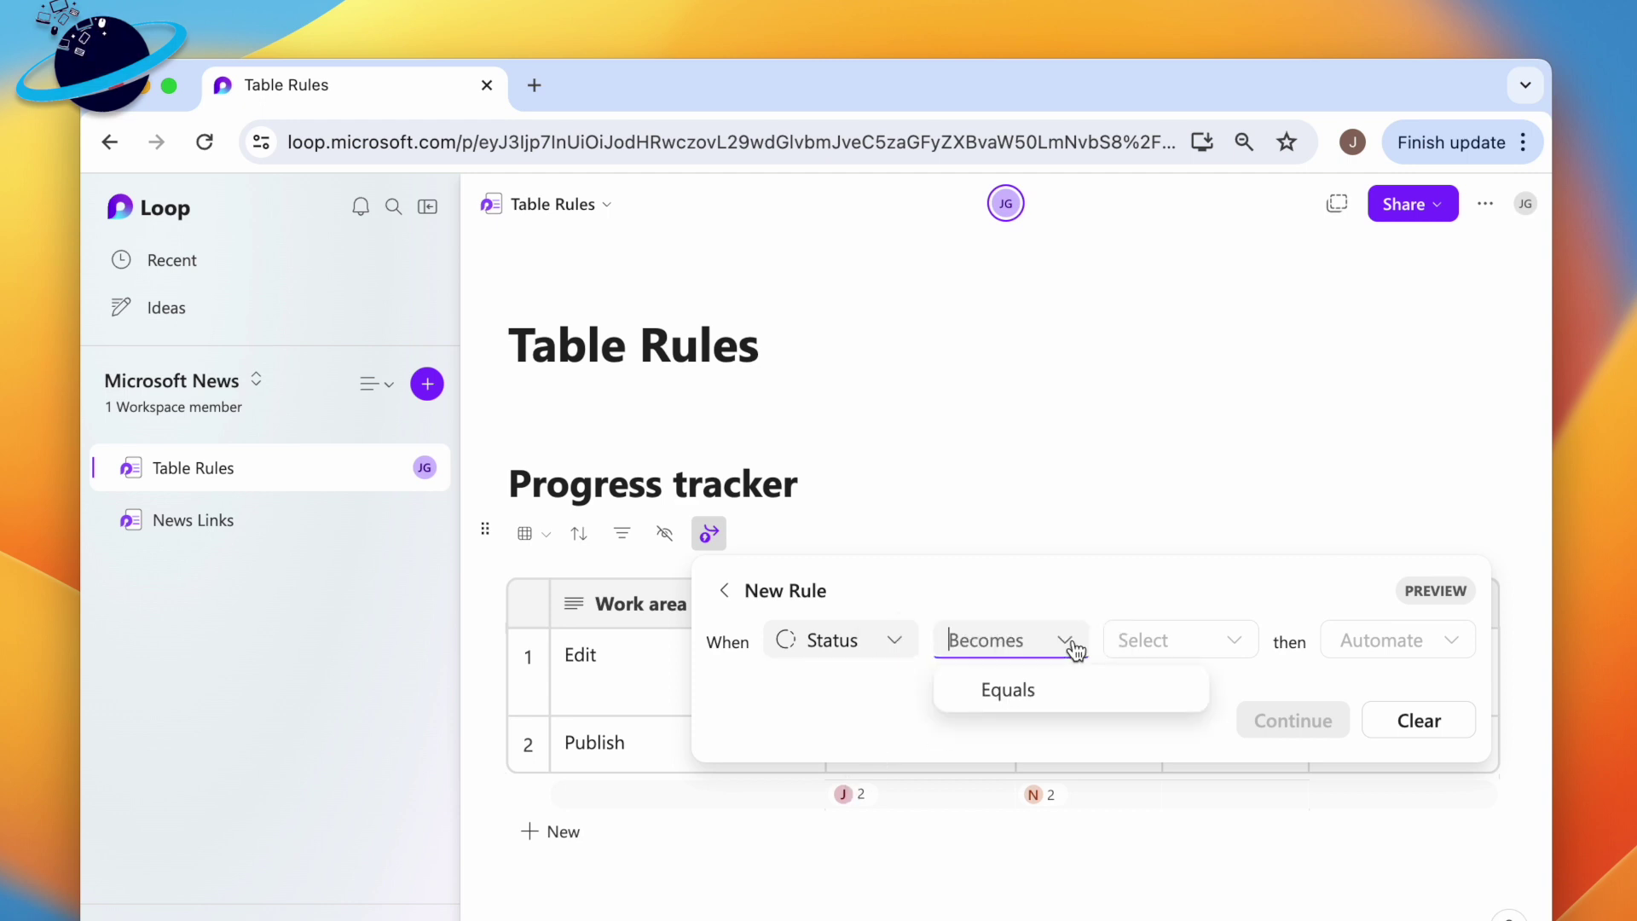
pyautogui.click(1055, 706)
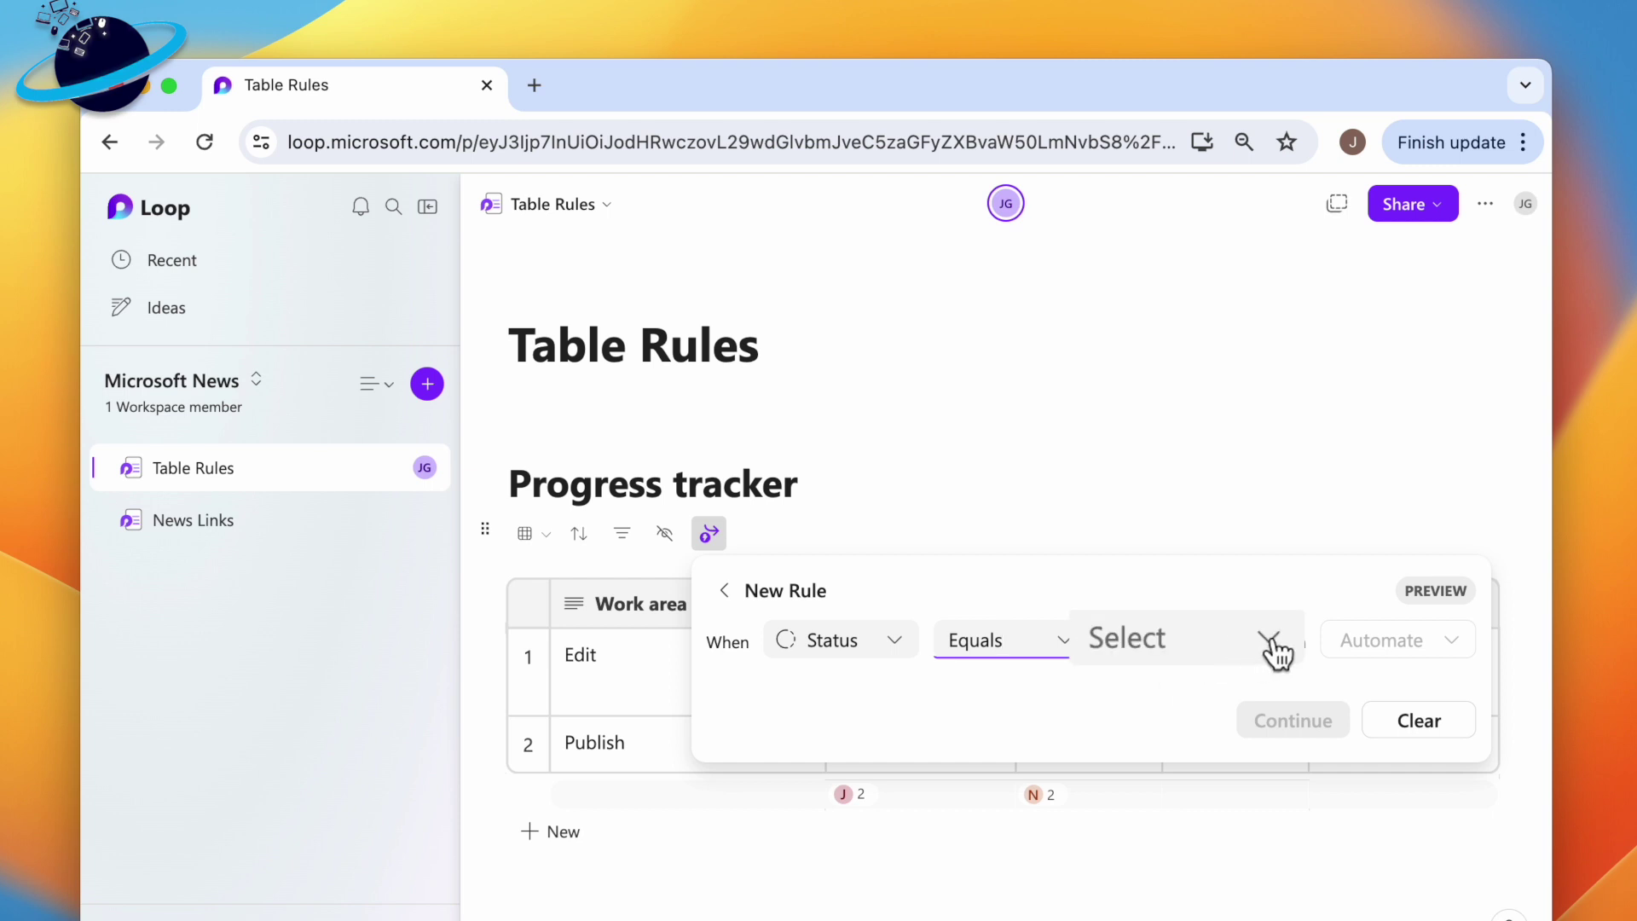
pyautogui.click(1271, 647)
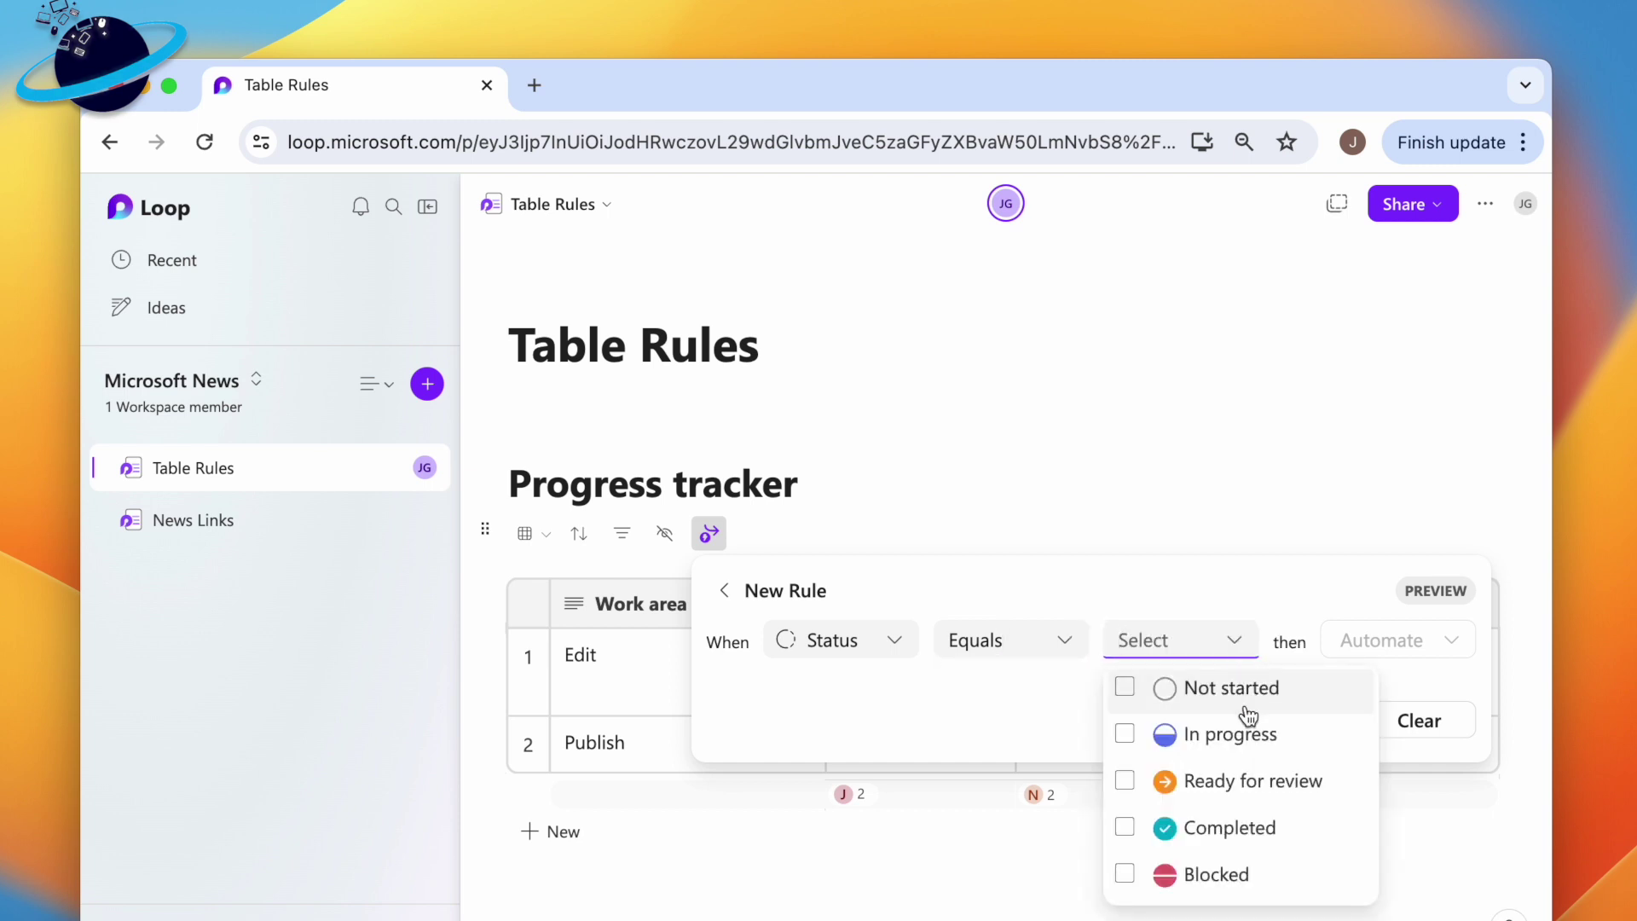
pyautogui.click(1245, 835)
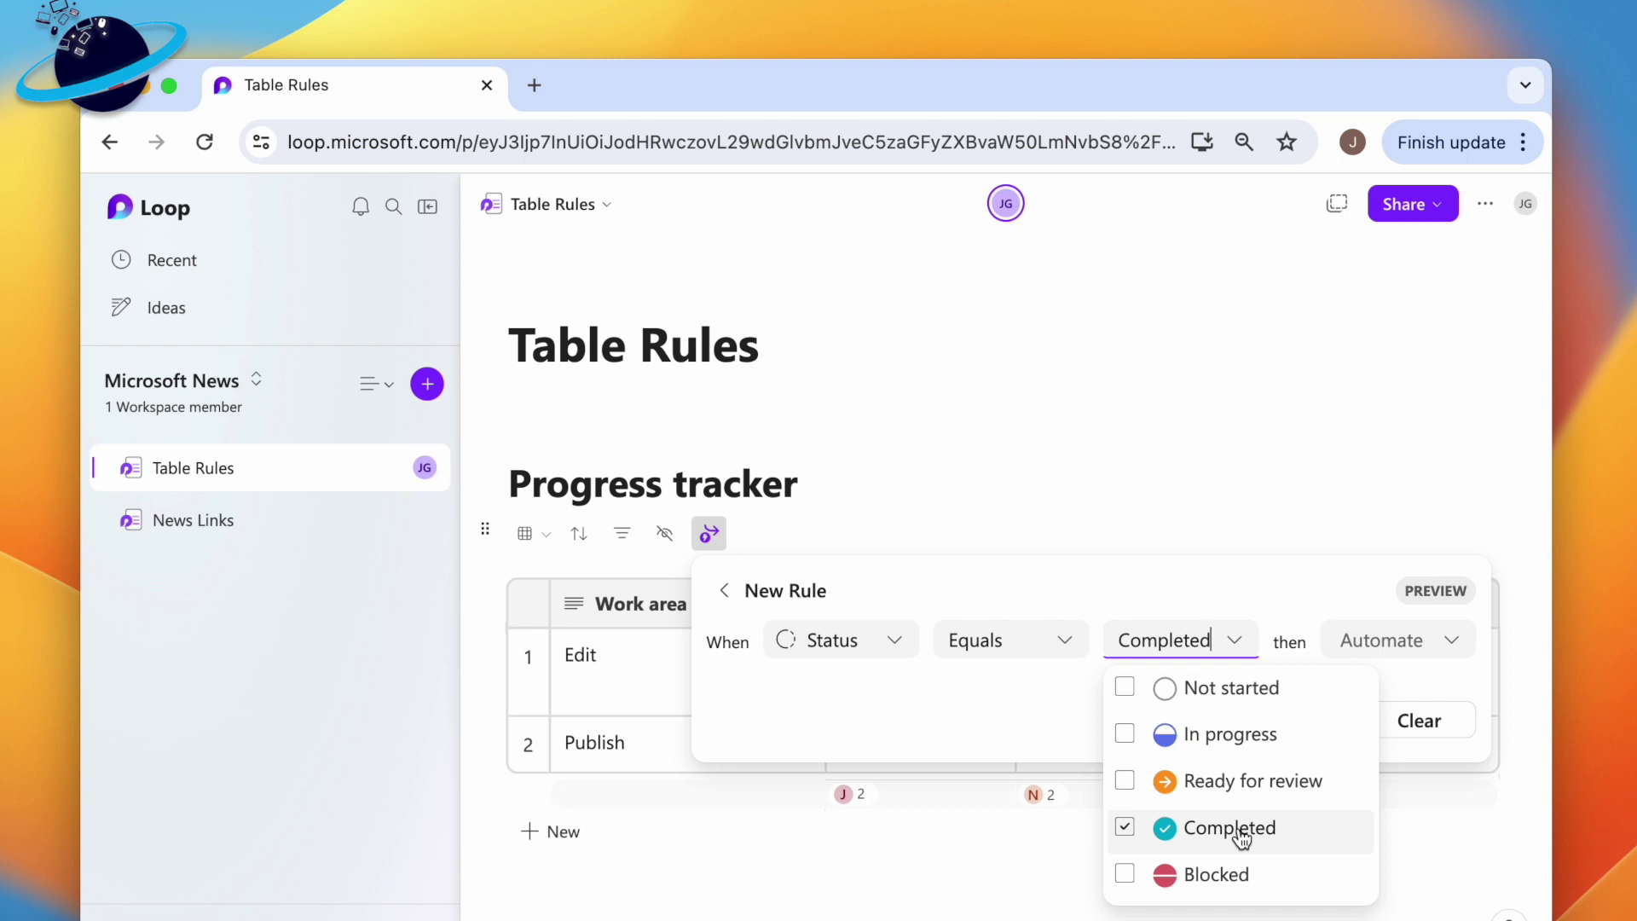
pyautogui.click(1492, 651)
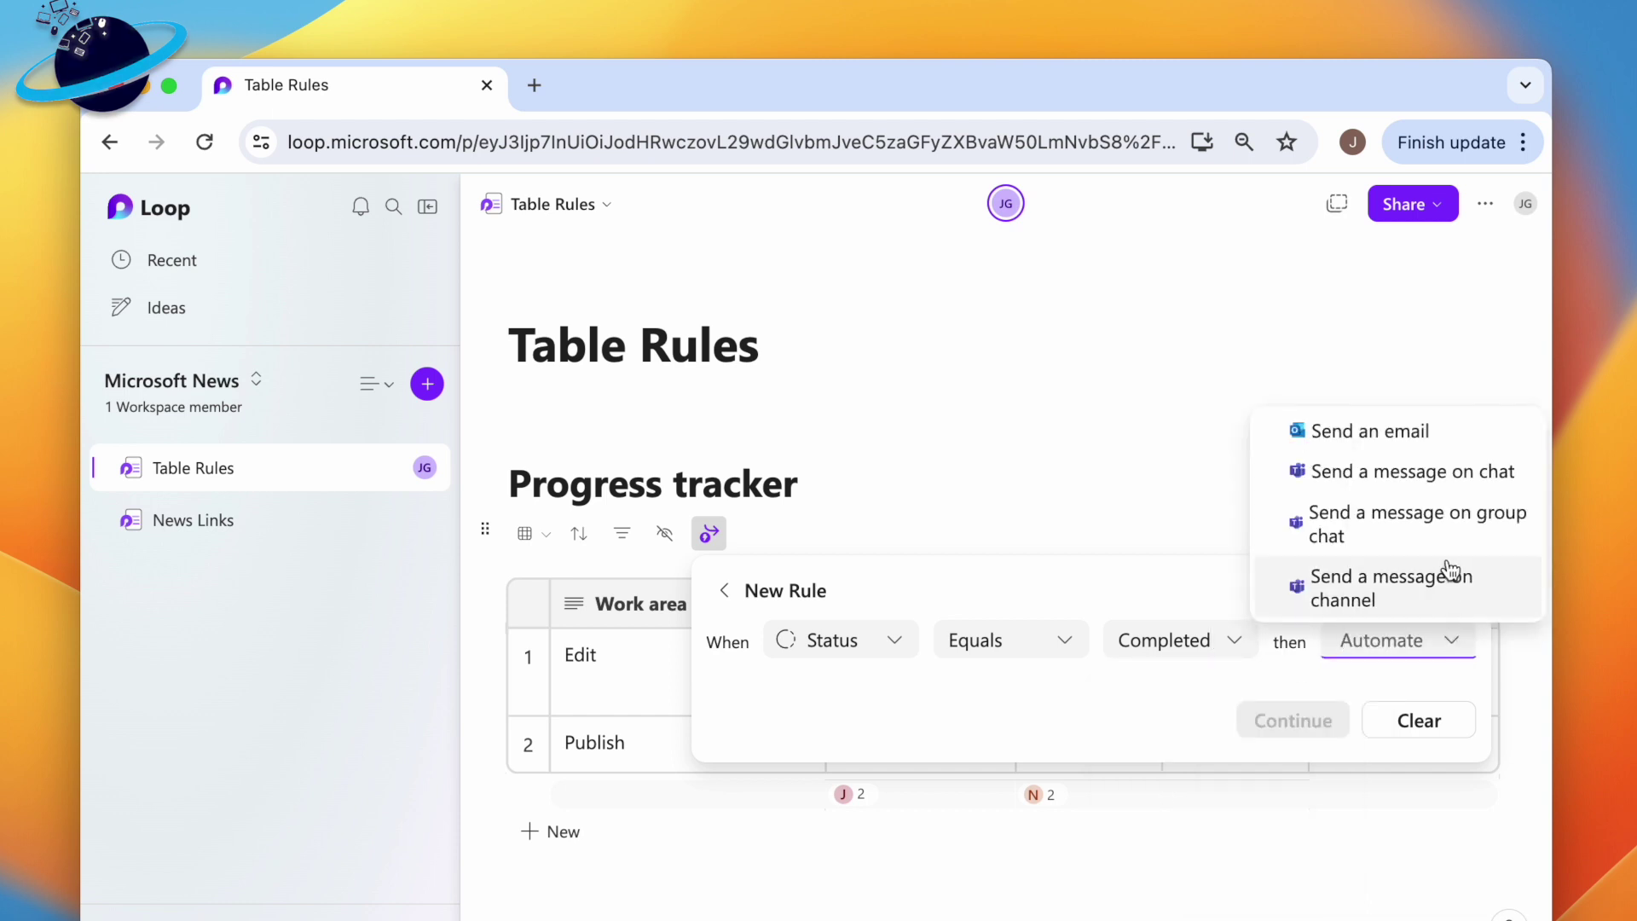
pyautogui.click(1513, 427)
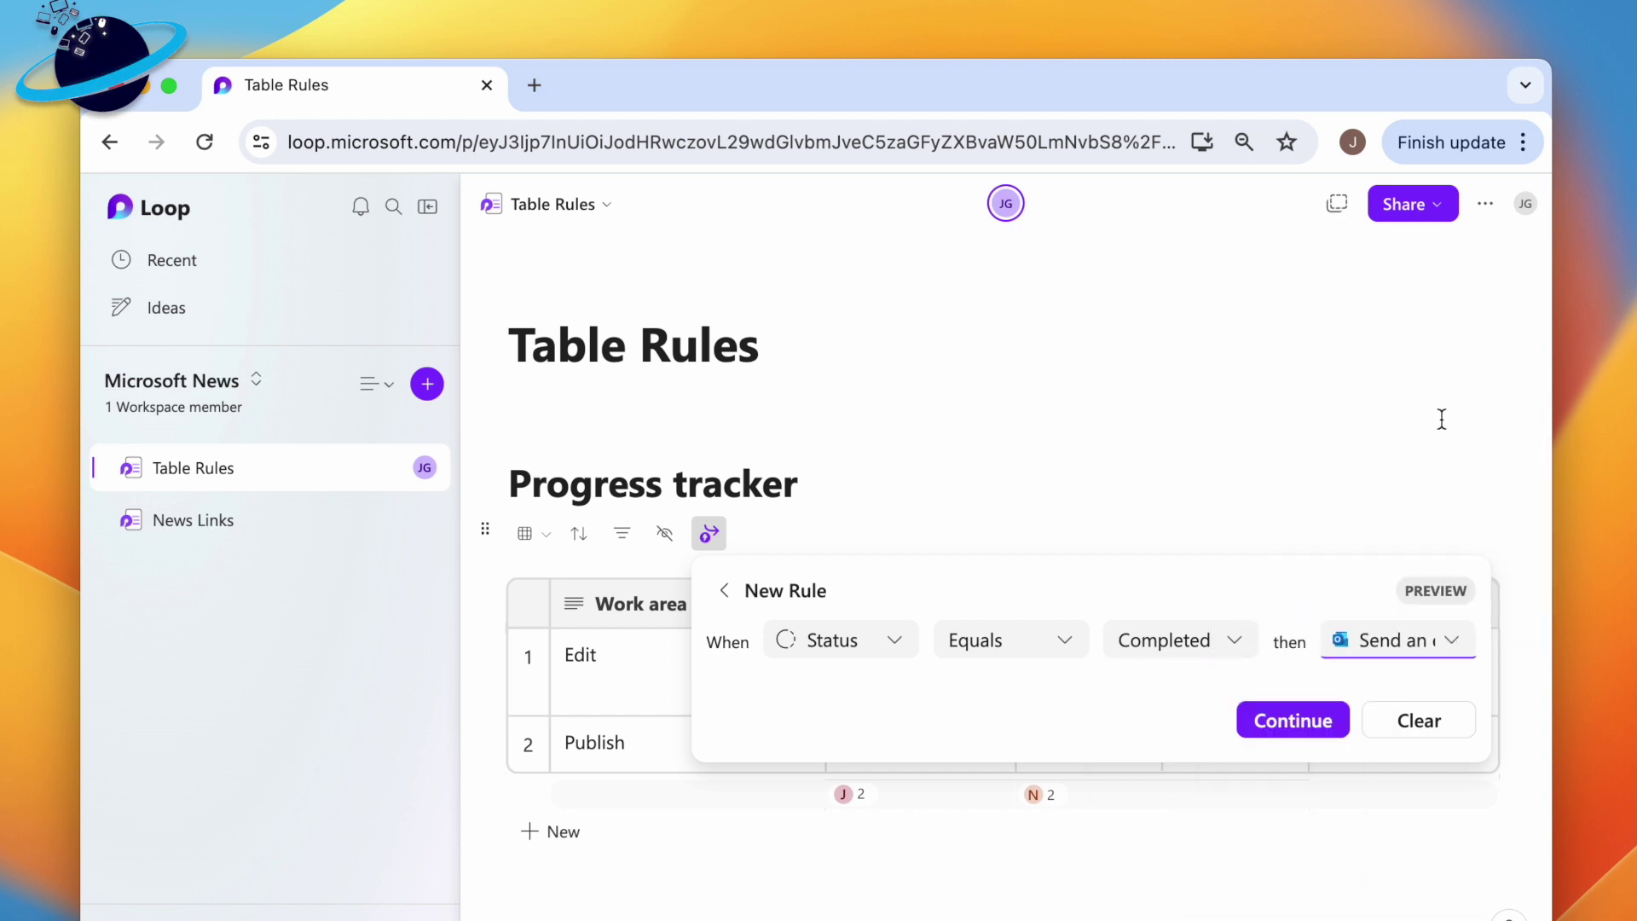
# Step: Address the email to the suggested owner, subject 'Task has been completed', and create the flow
pyautogui.click(1322, 720)
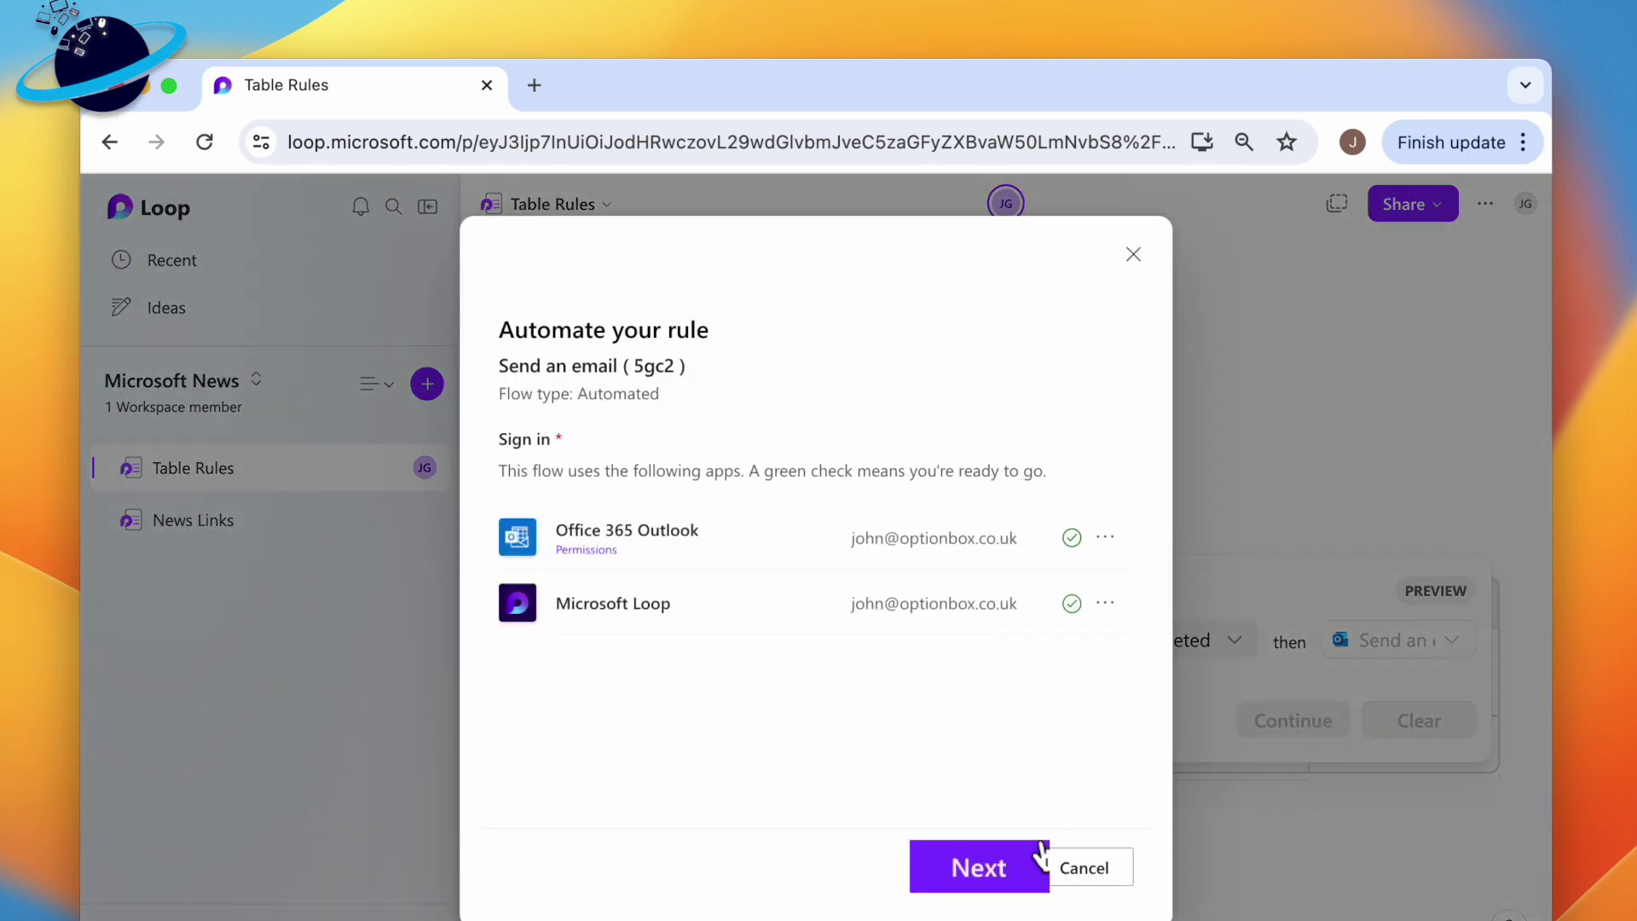
pyautogui.click(1006, 867)
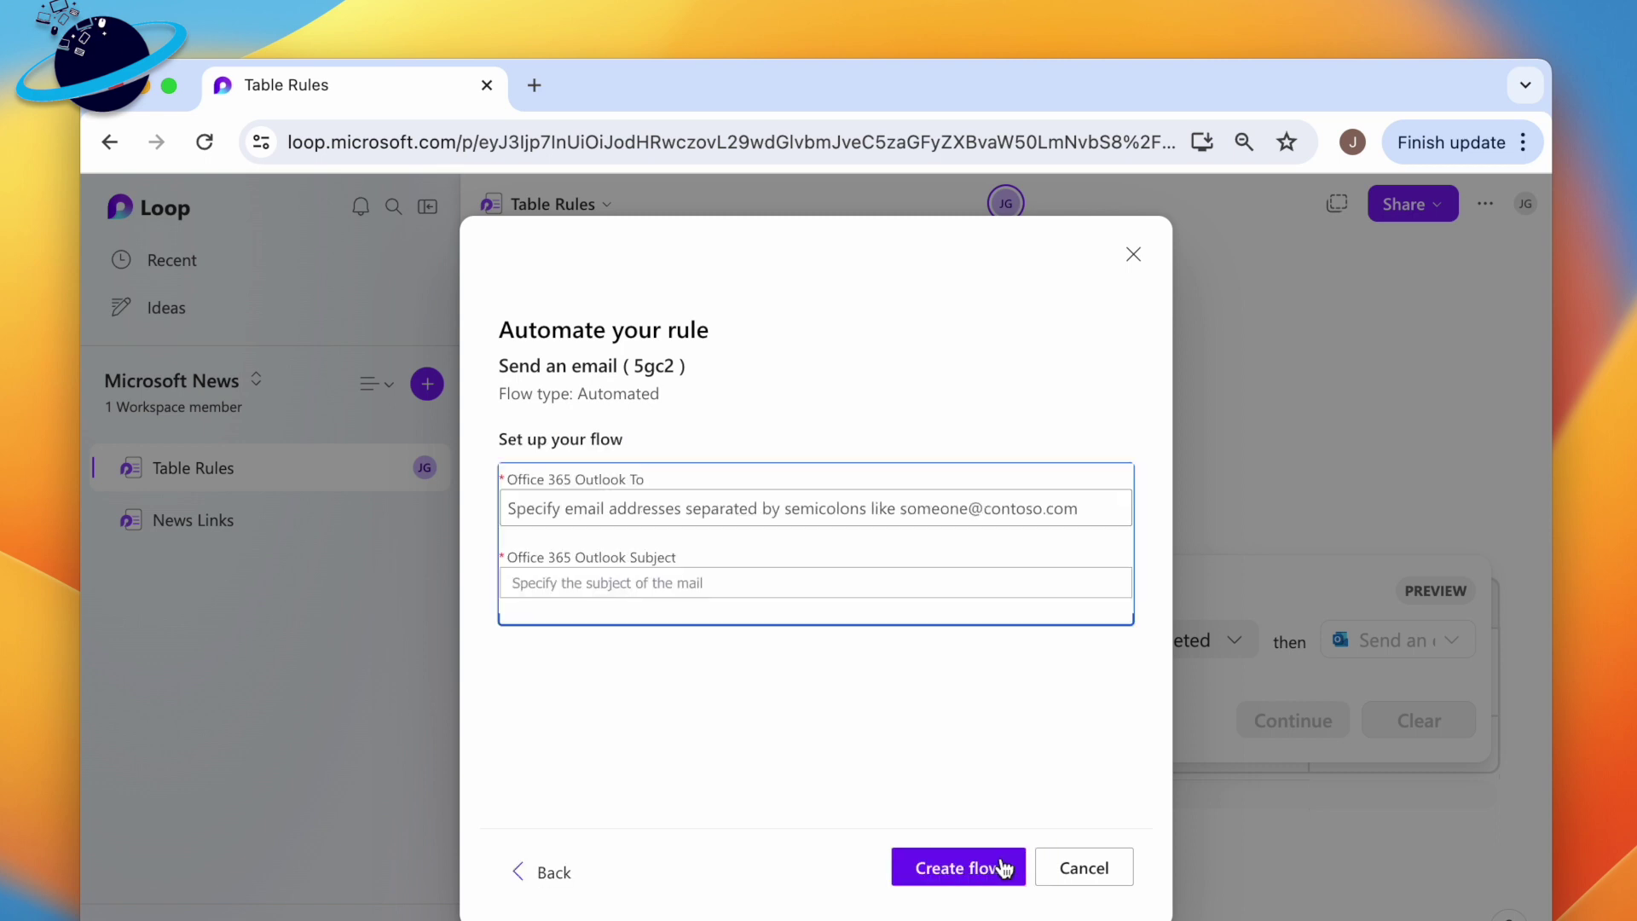
pyautogui.click(752, 498)
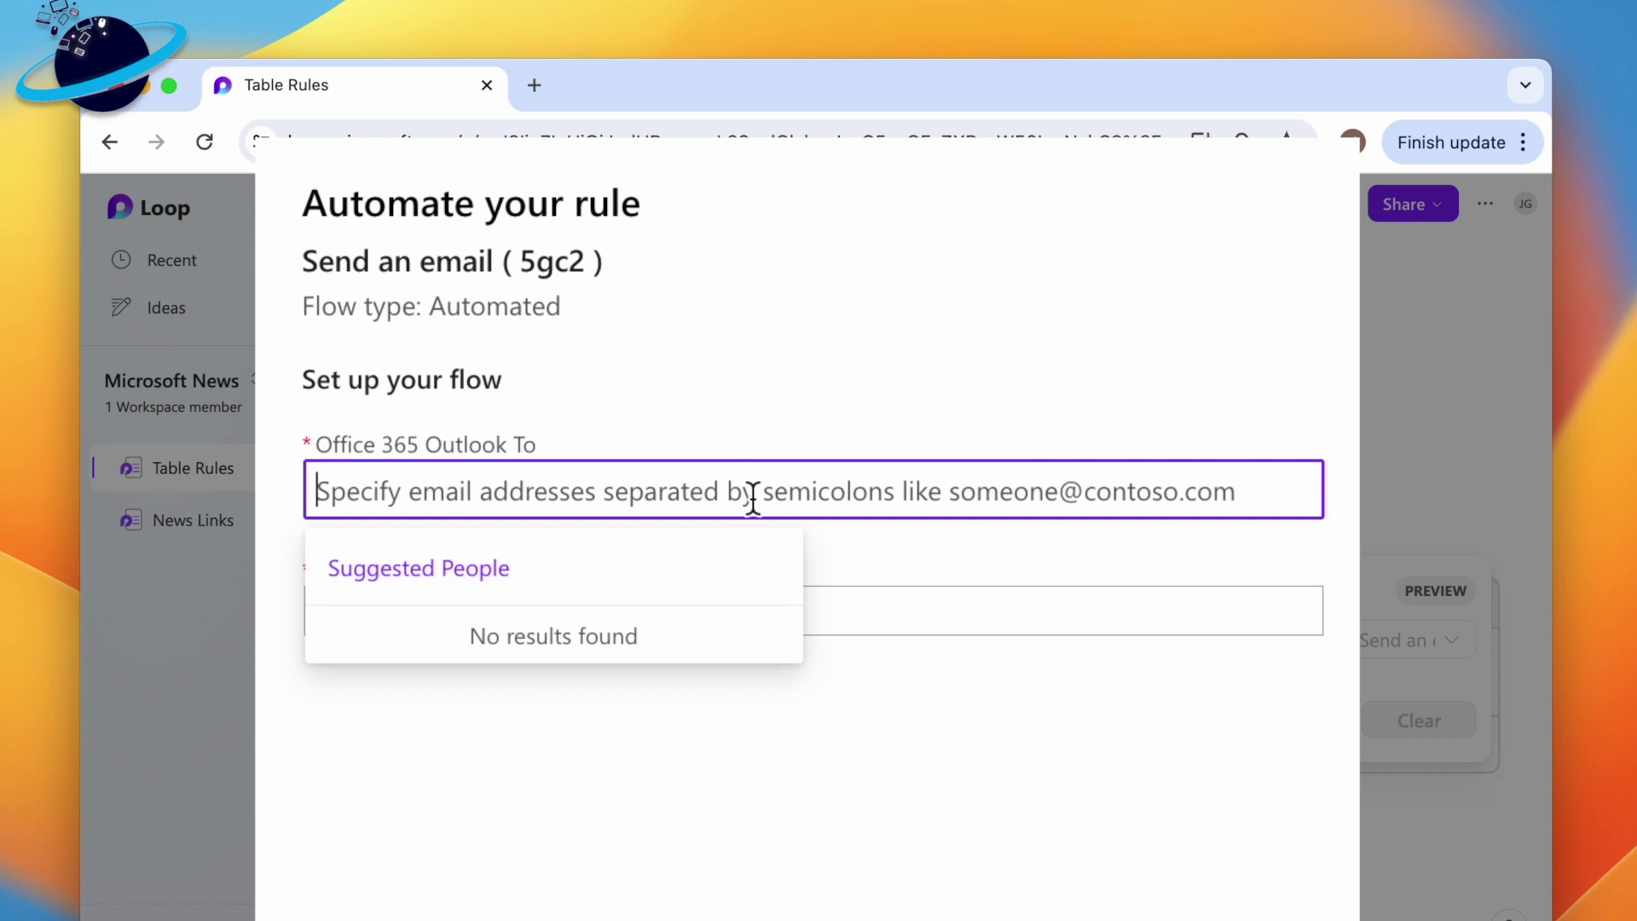
pyautogui.write('john')
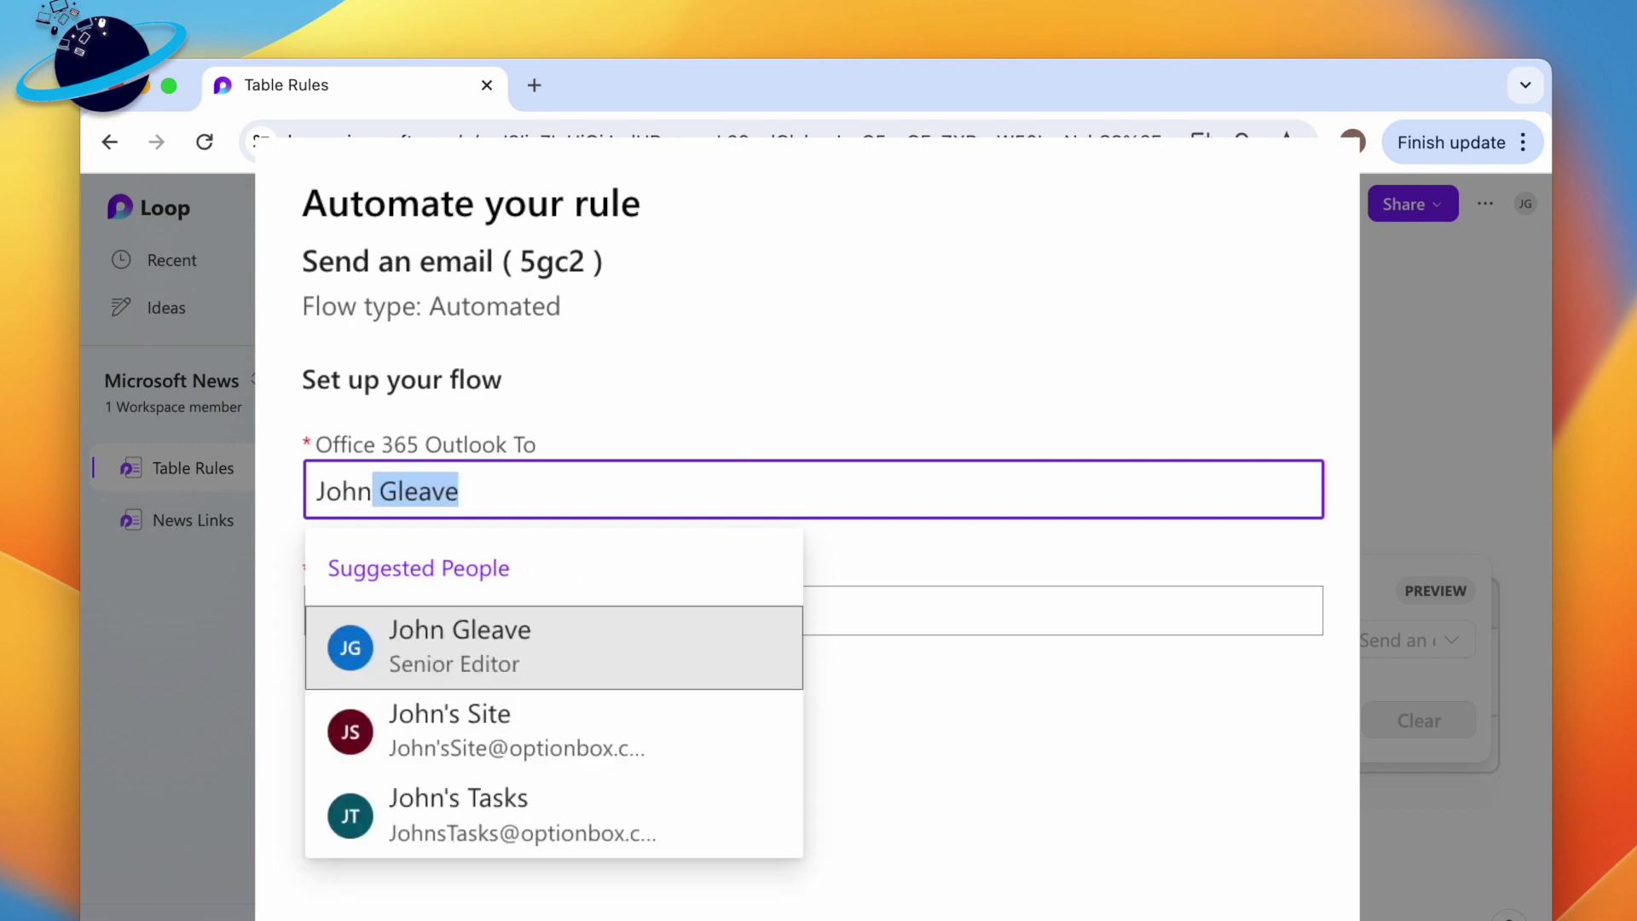
pyautogui.click(588, 647)
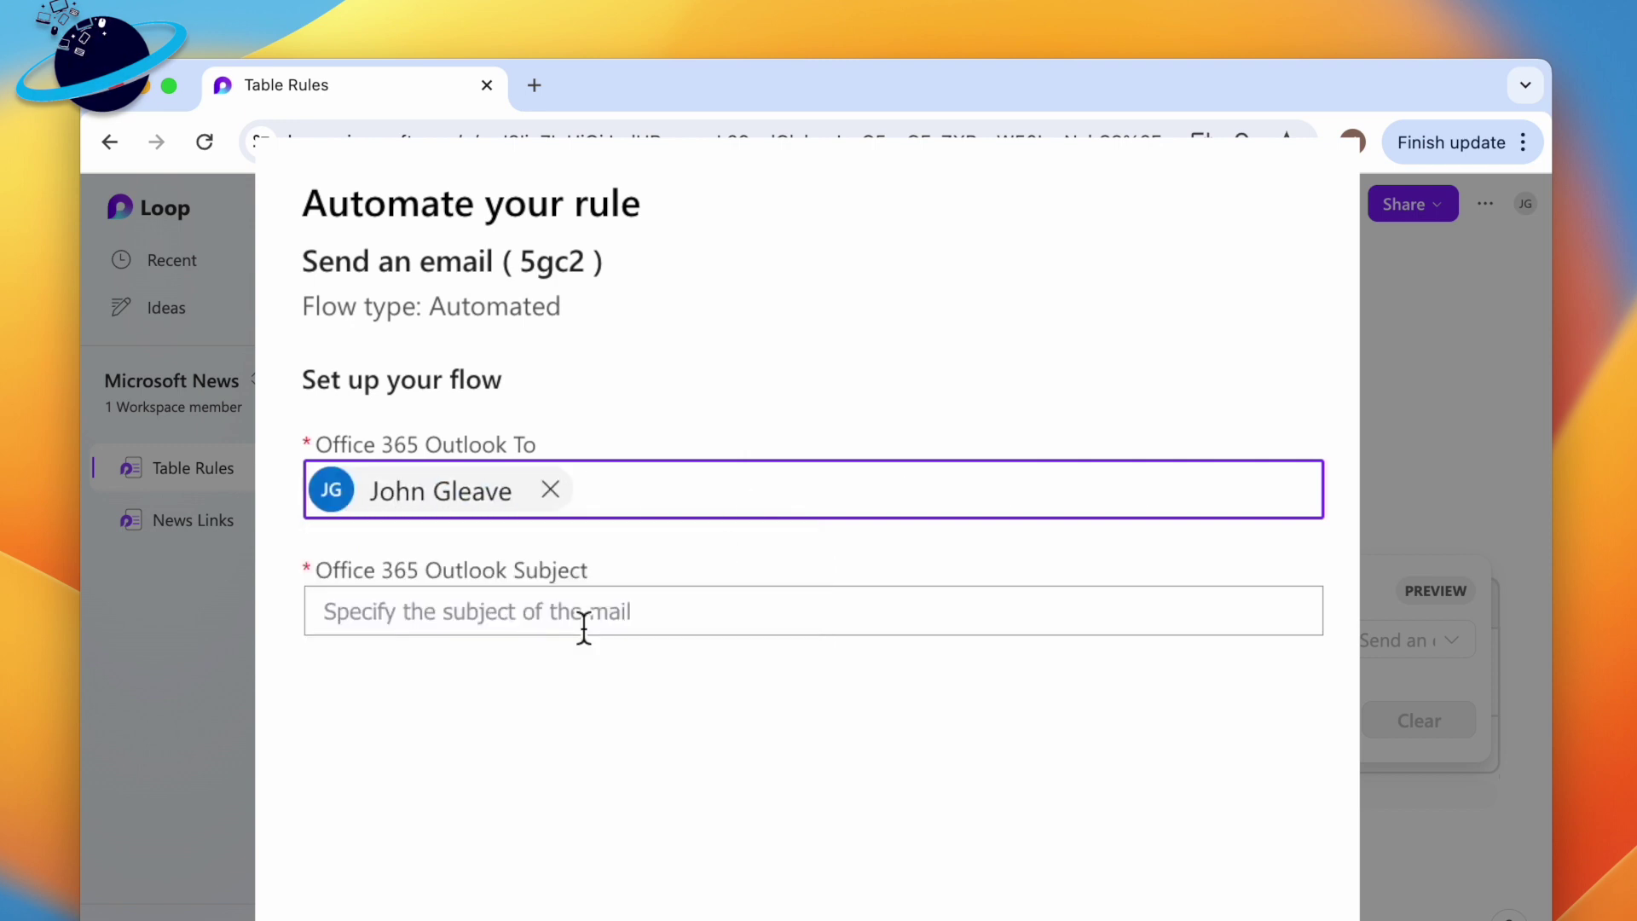
pyautogui.click(589, 622)
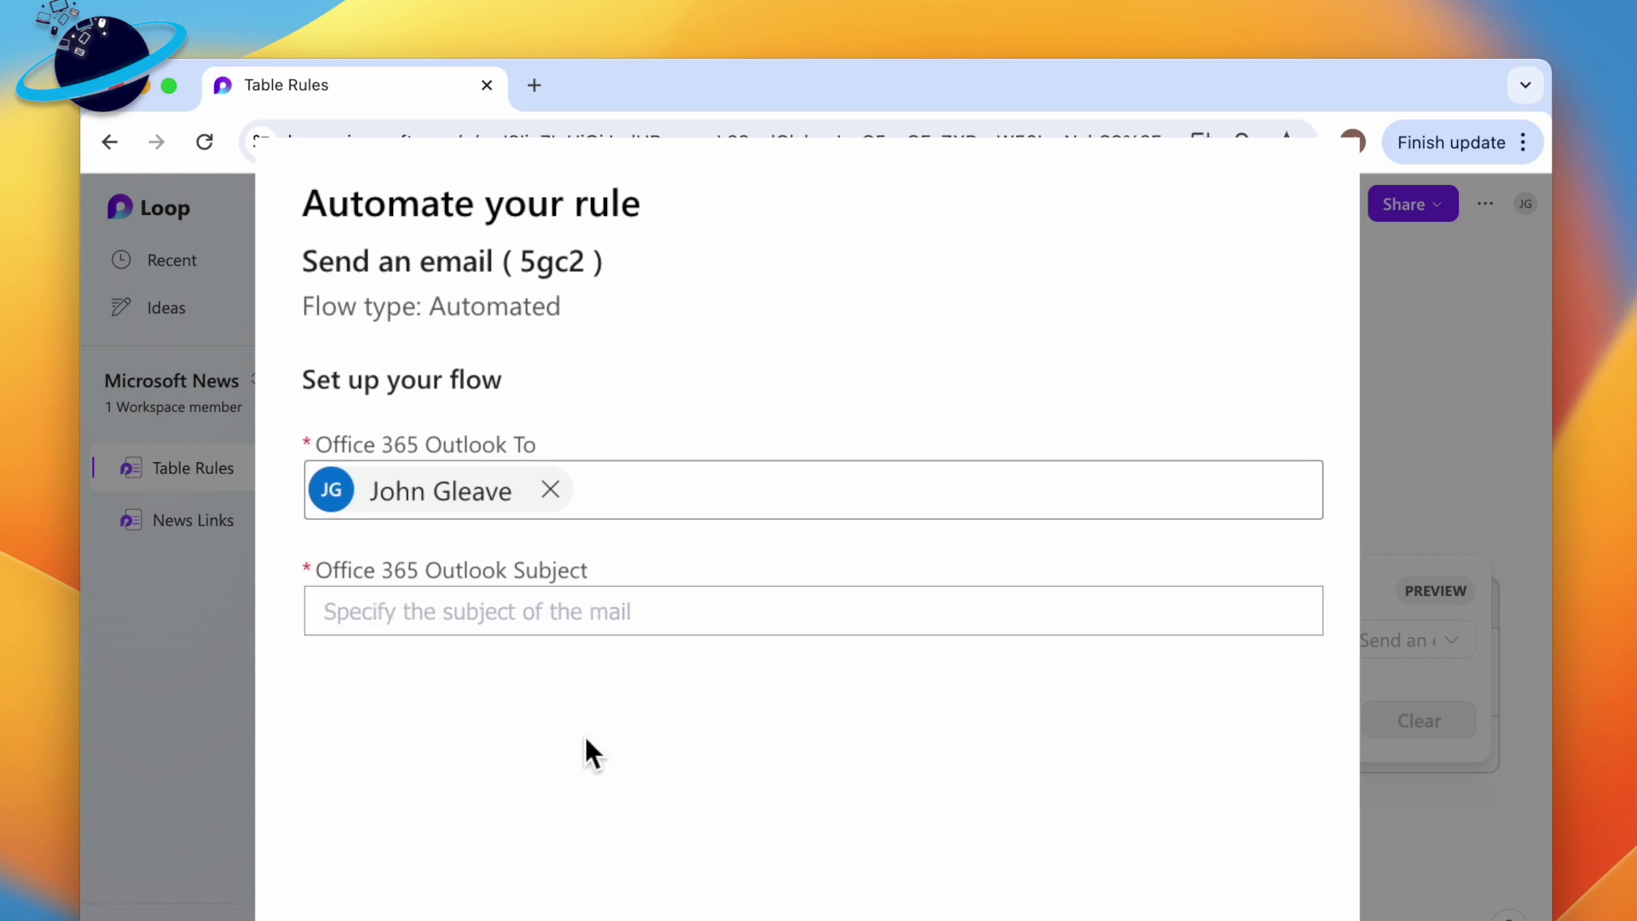
pyautogui.write('Task has ')
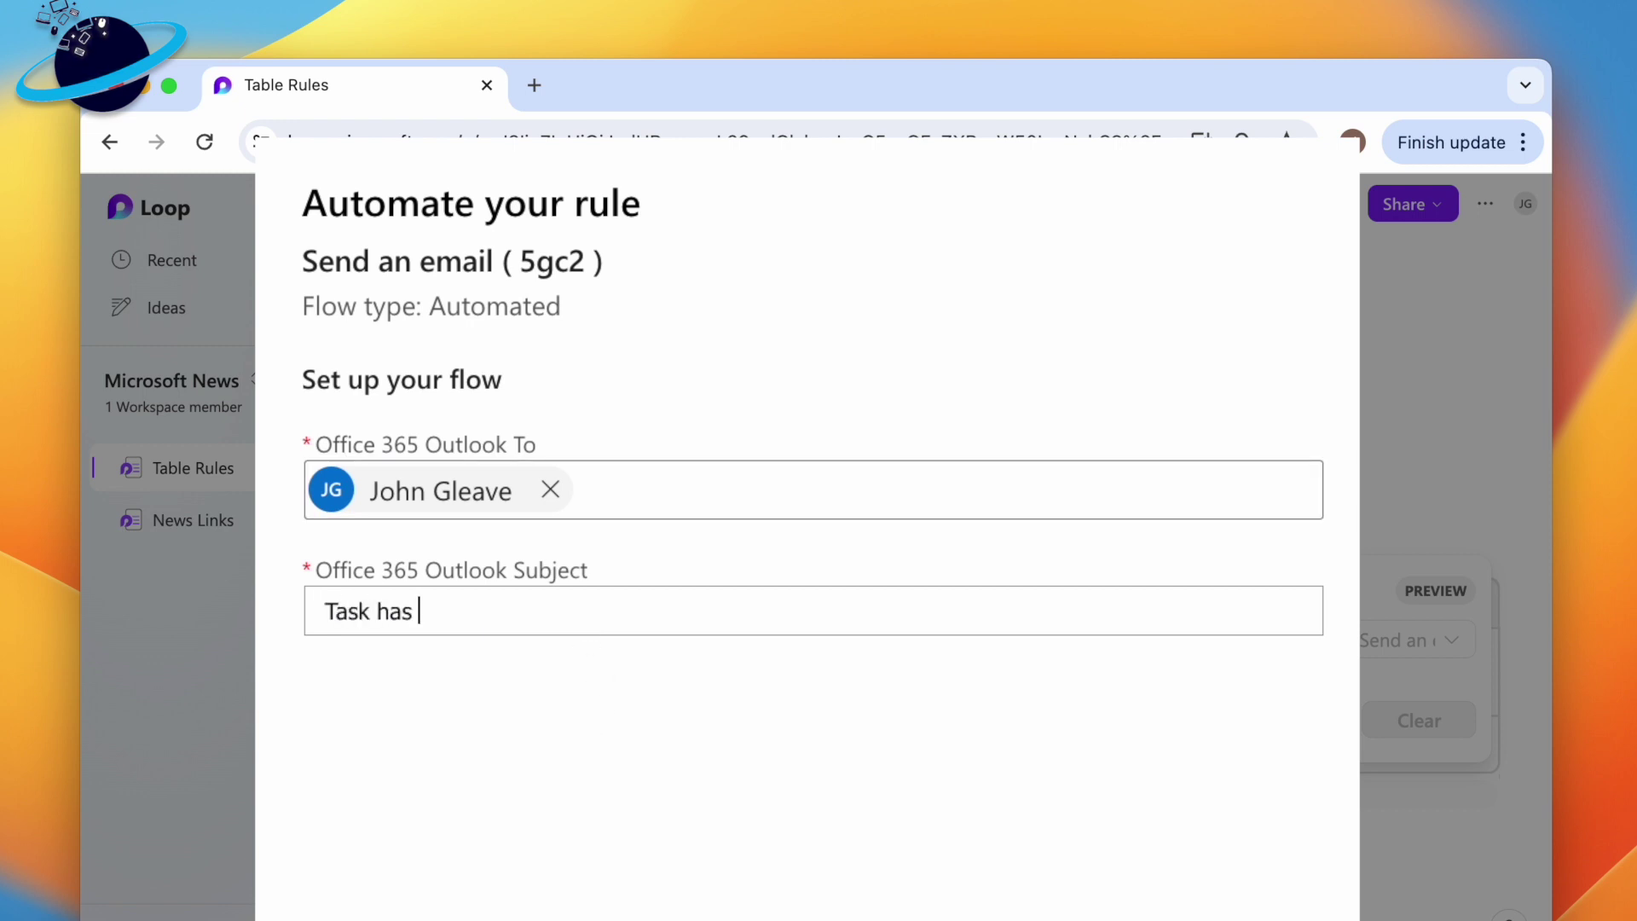
pyautogui.write('been complete')
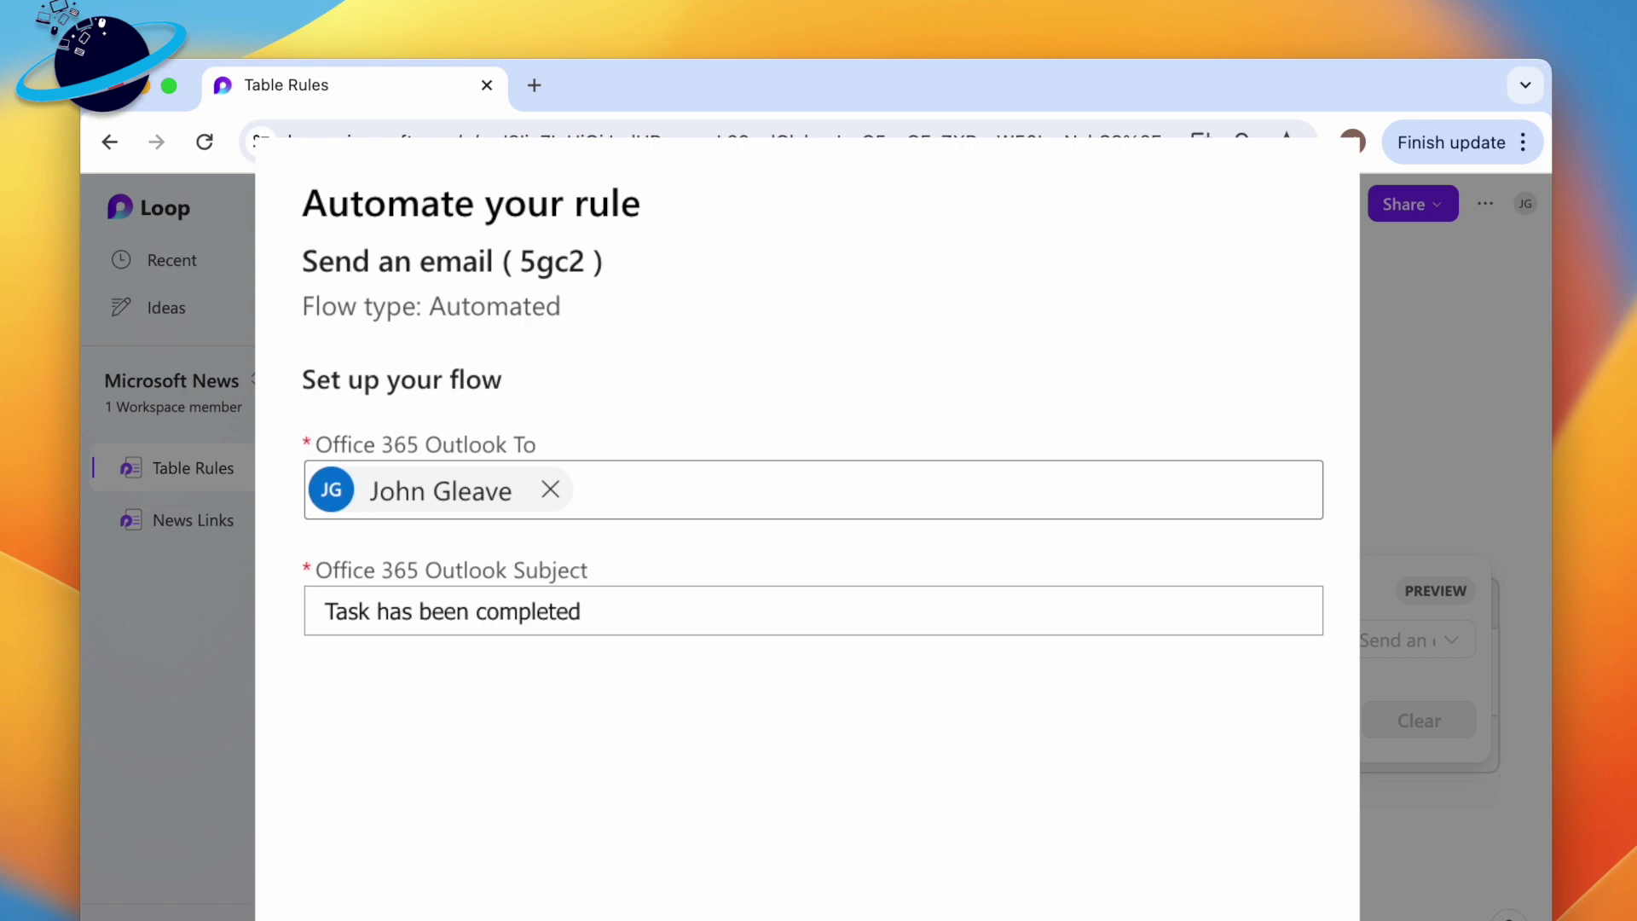
pyautogui.write('d')
pyautogui.scroll(-3, 914, 906)
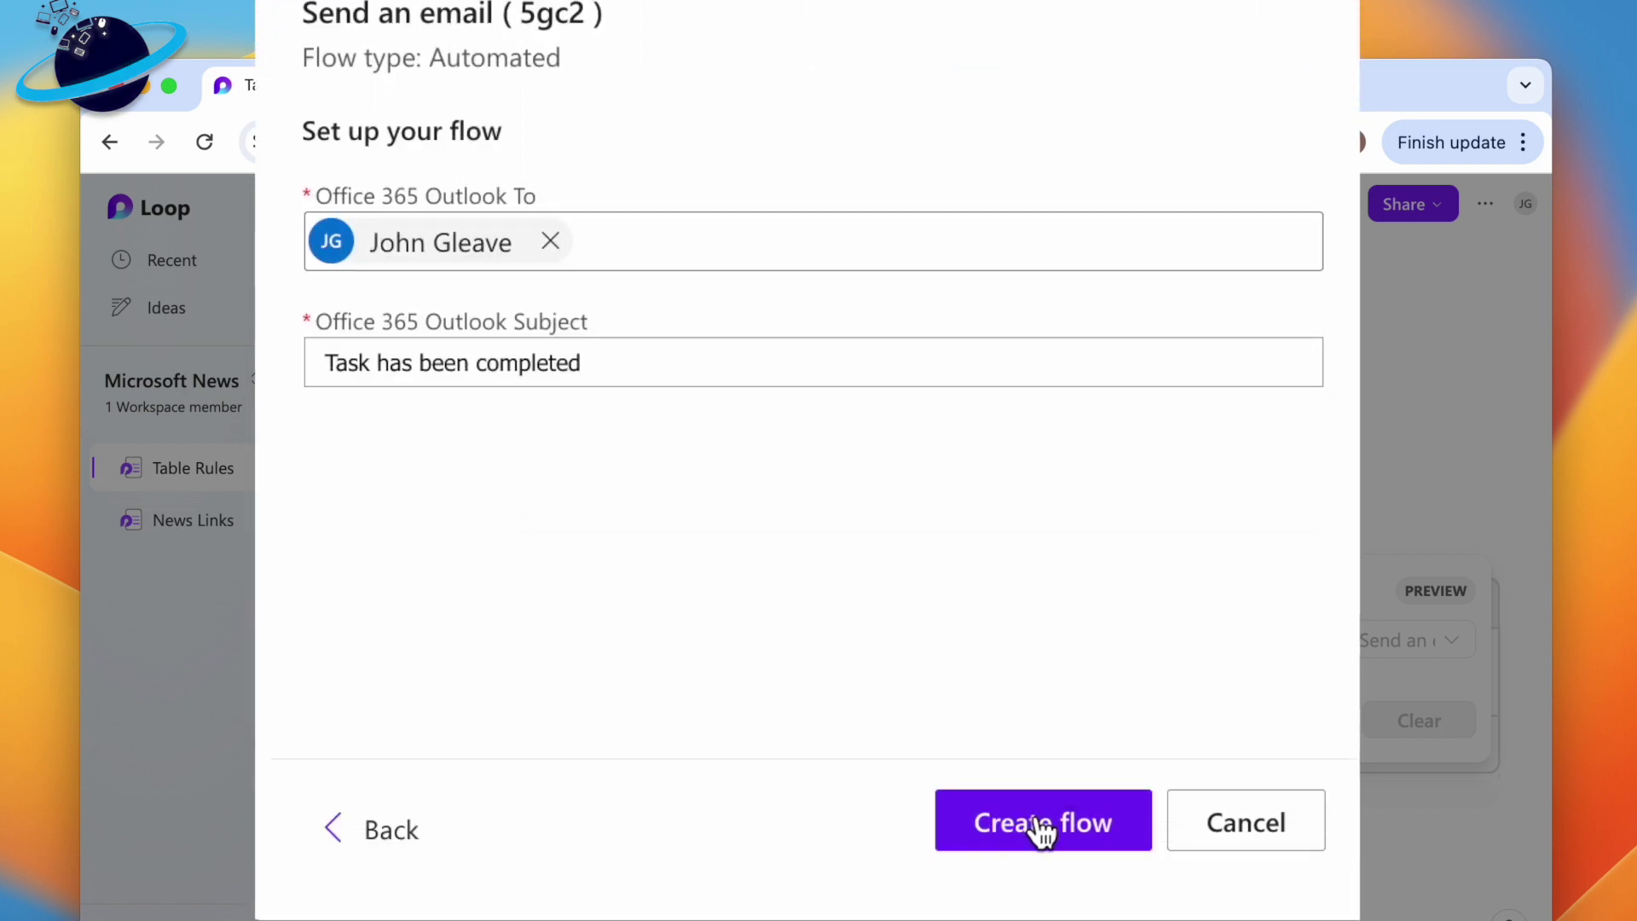
pyautogui.click(1042, 829)
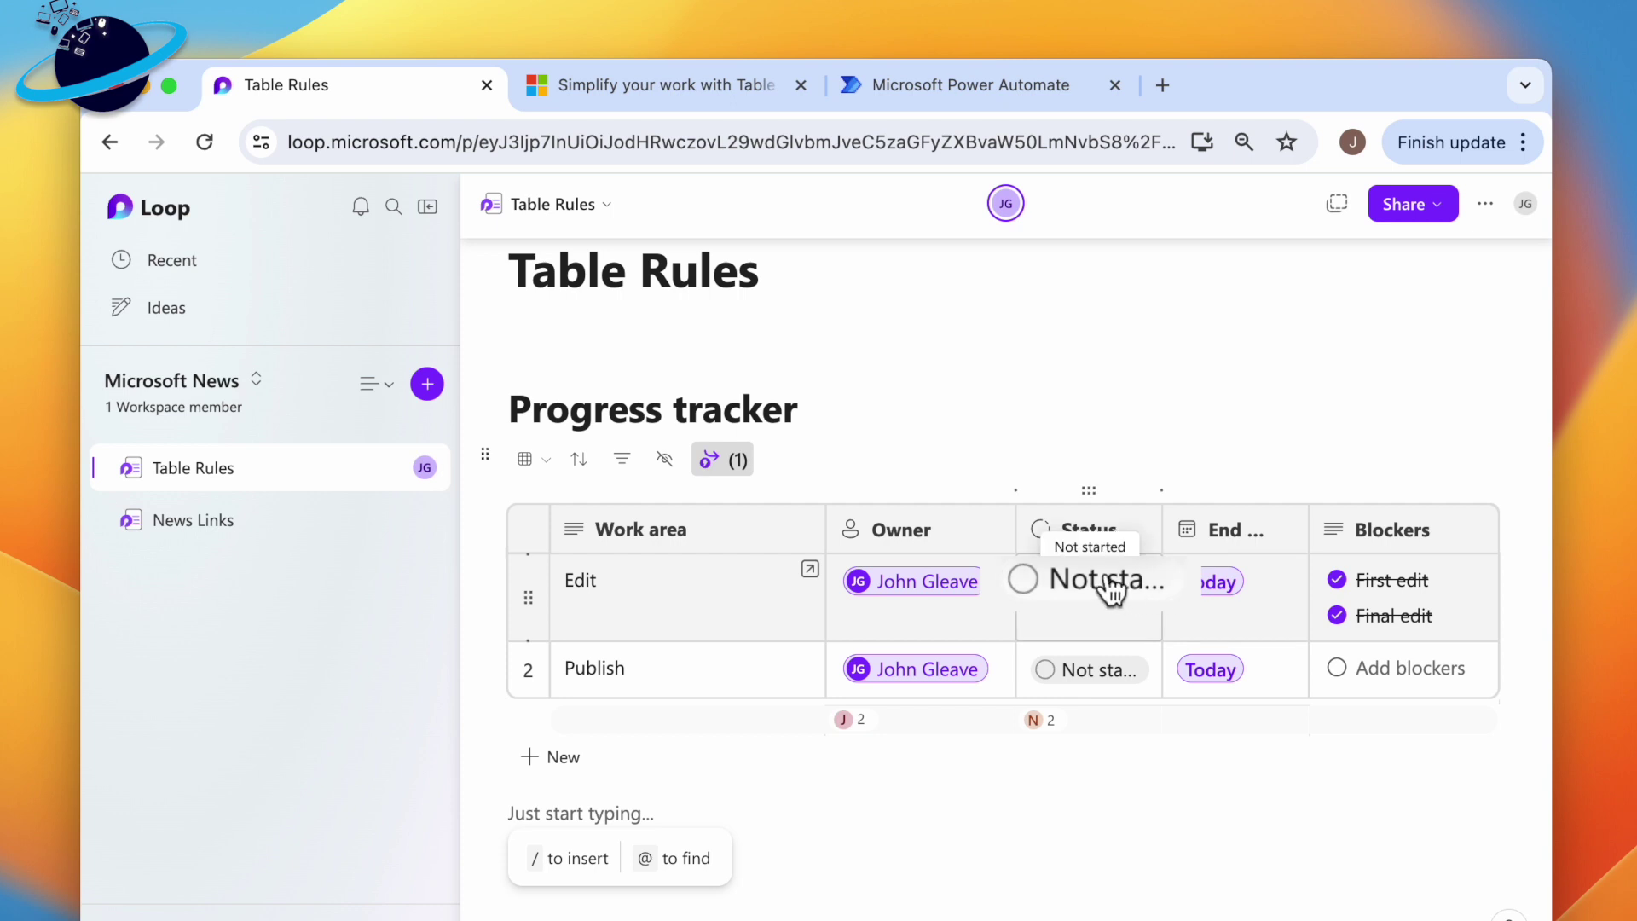
# Step: Change the Edit row's Status to Completed
pyautogui.click(1111, 588)
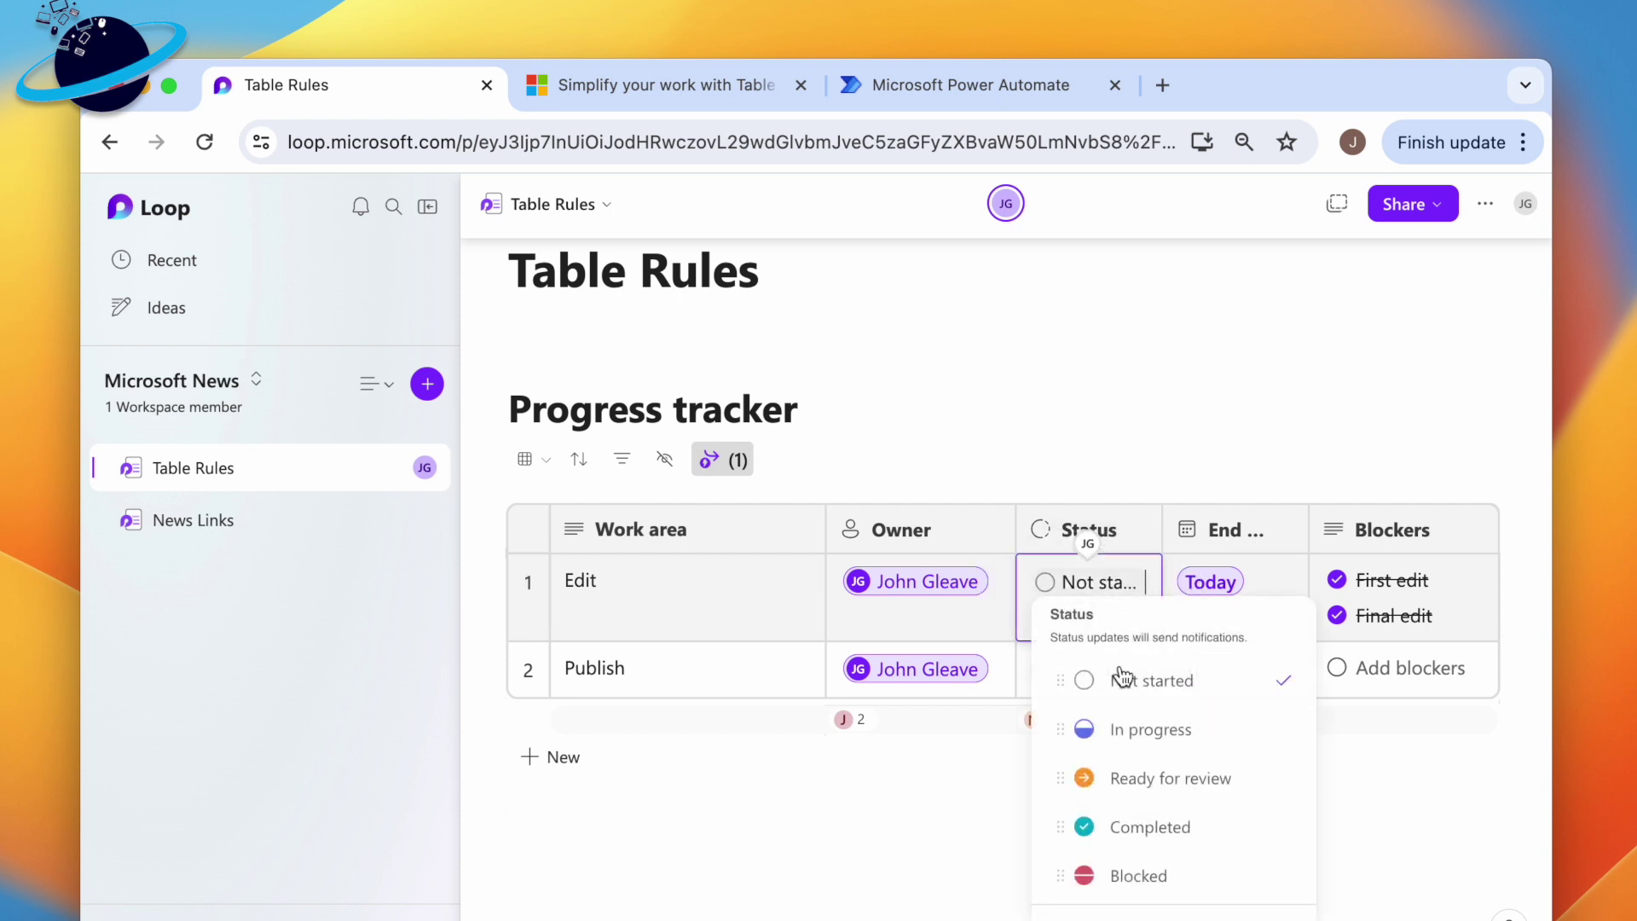
pyautogui.click(1136, 828)
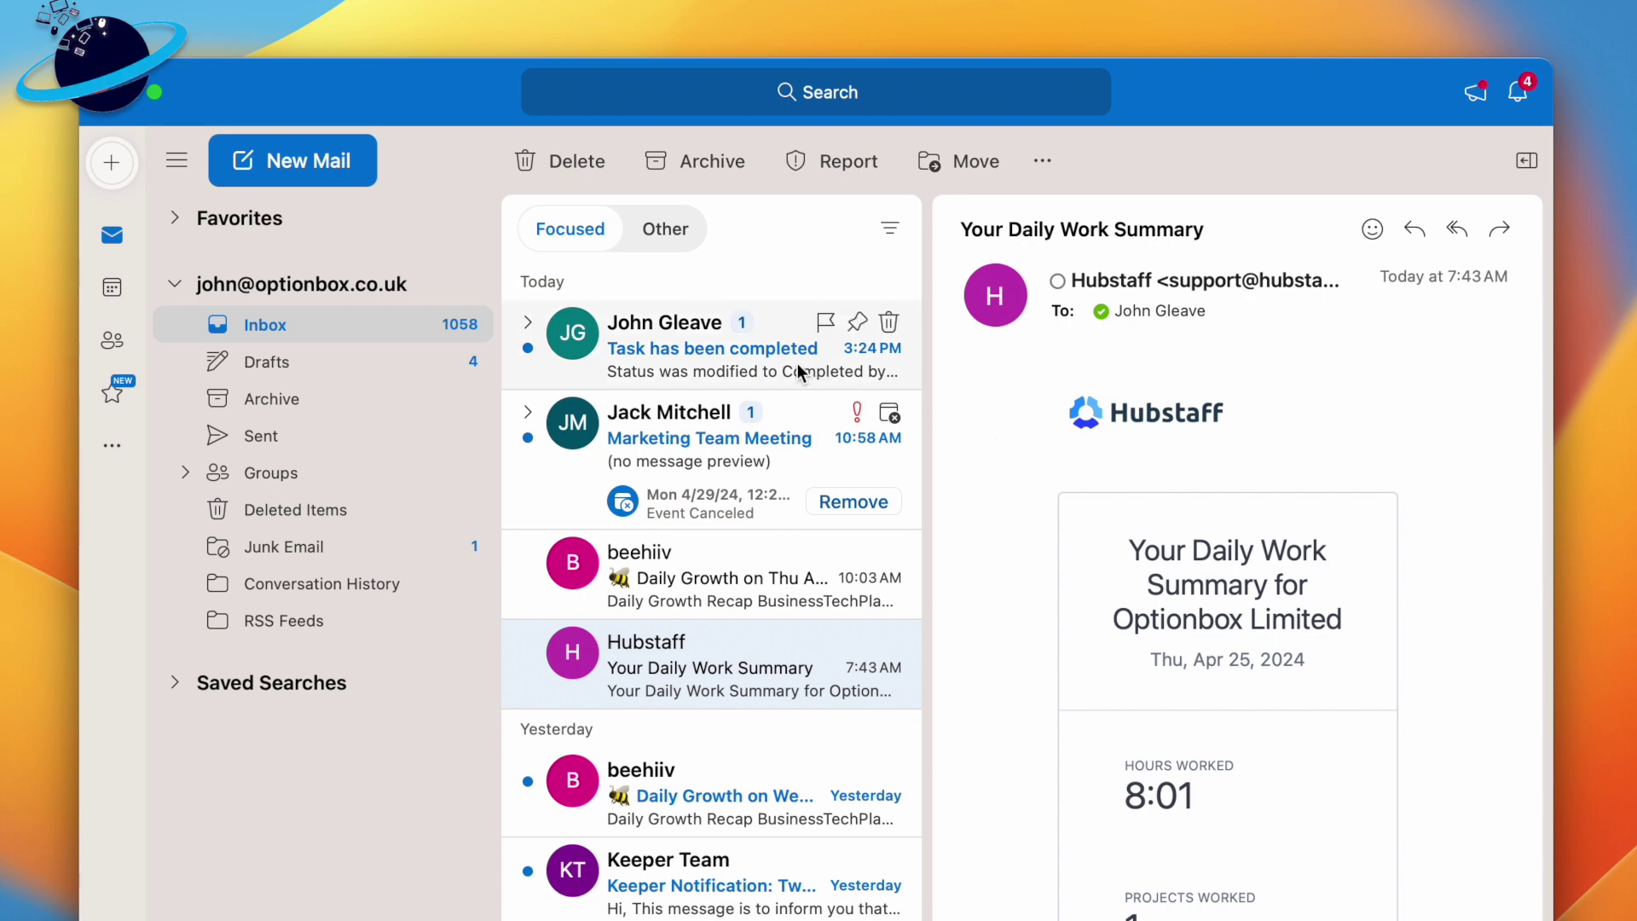
# Step: Open the 'Task has been completed' email in the Outlook inbox
pyautogui.click(774, 356)
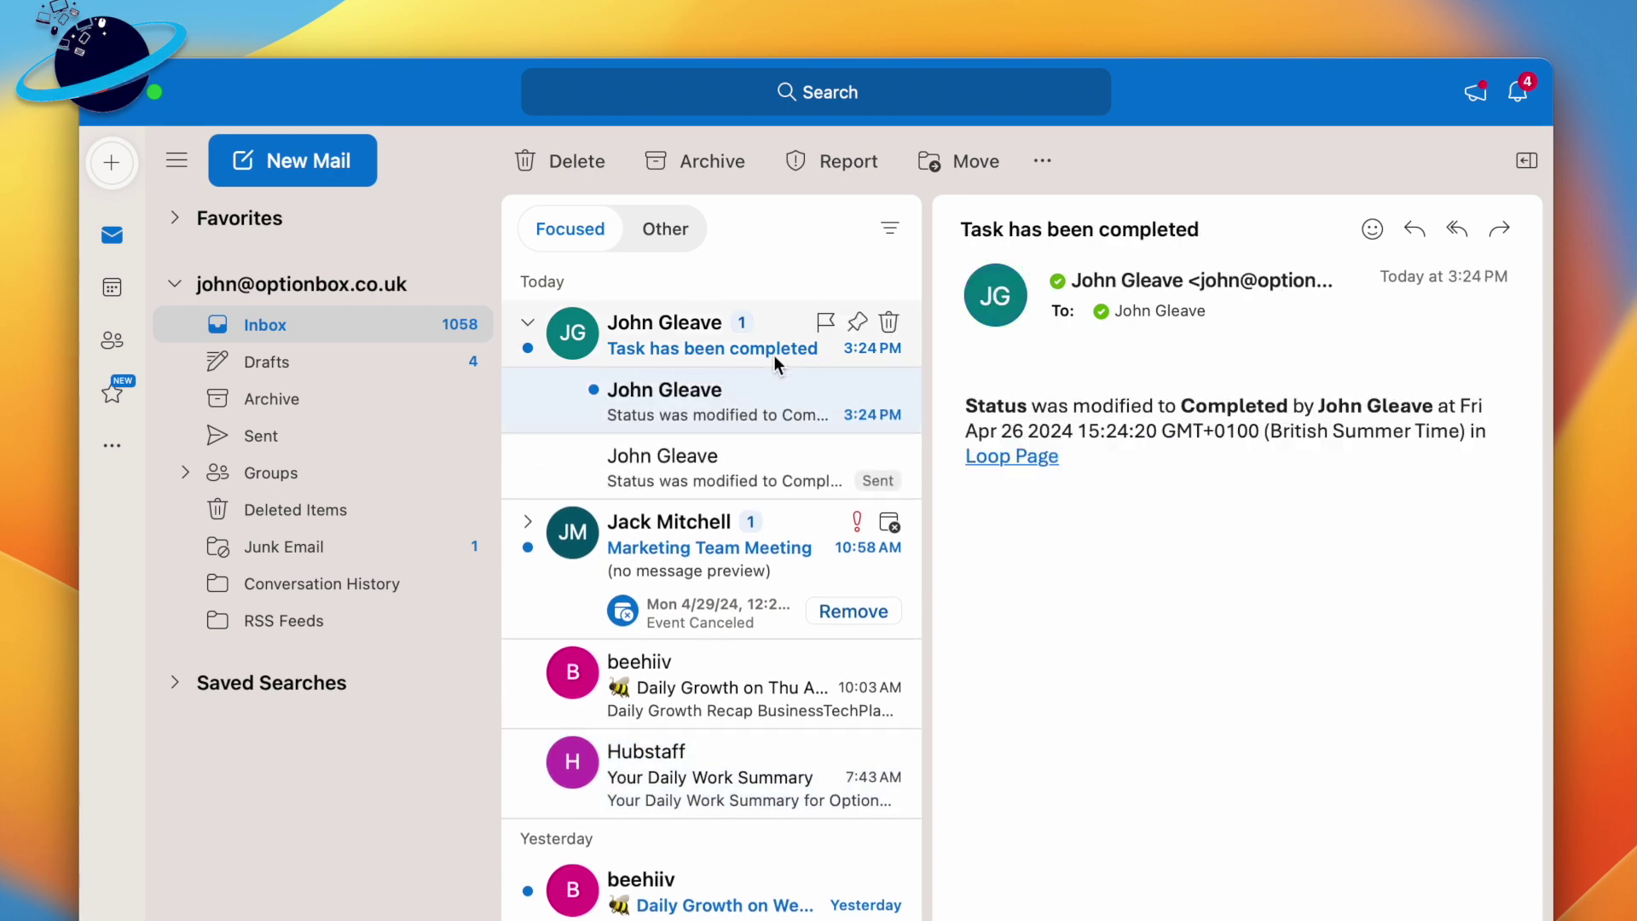